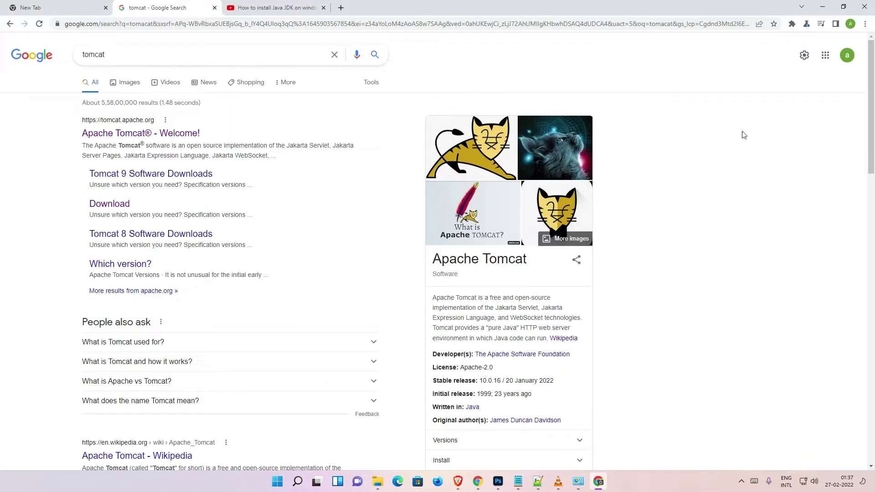
Rerun the 'tomcat' Google search and view the Apache Tomcat result in a new tab.
click(163, 56)
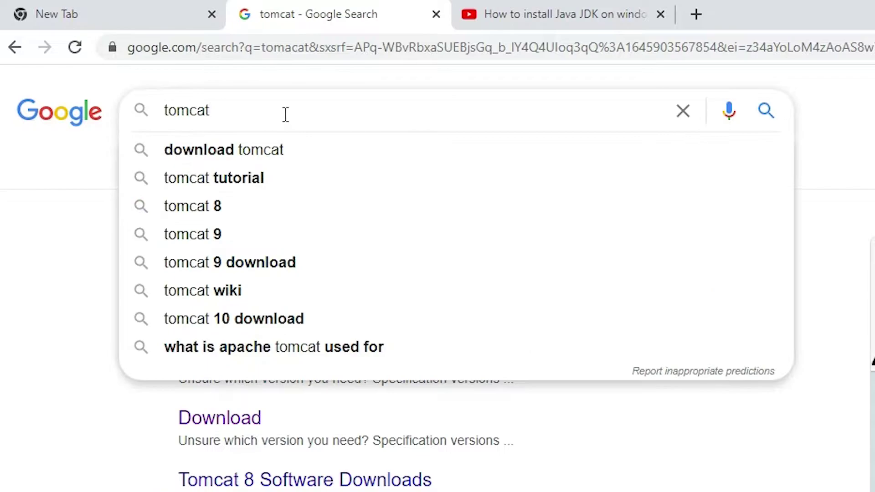
key(Return)
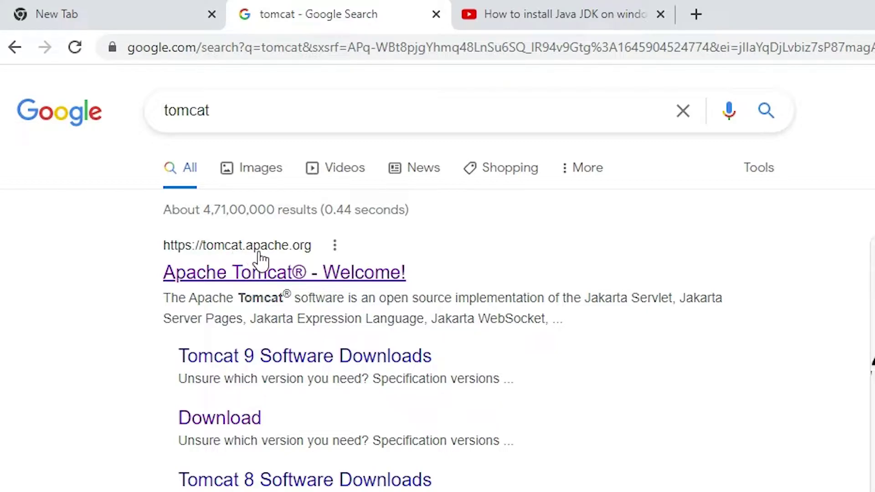
right_click(289, 277)
click(367, 289)
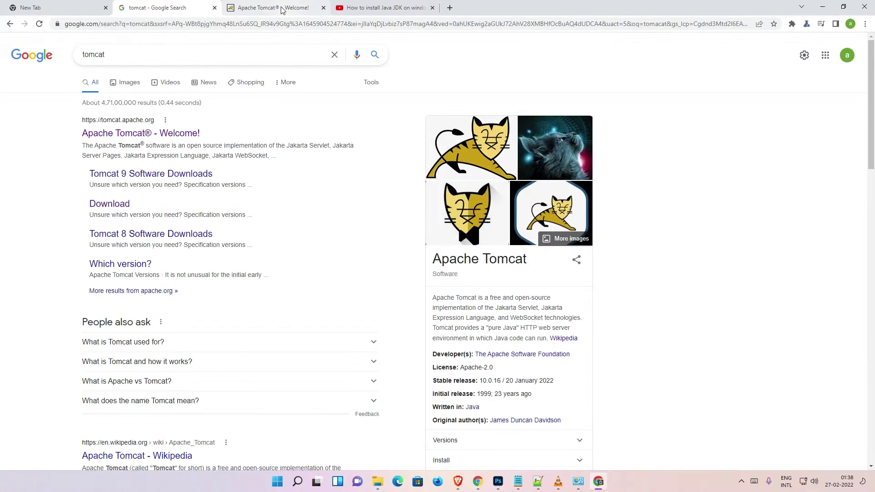
click(281, 10)
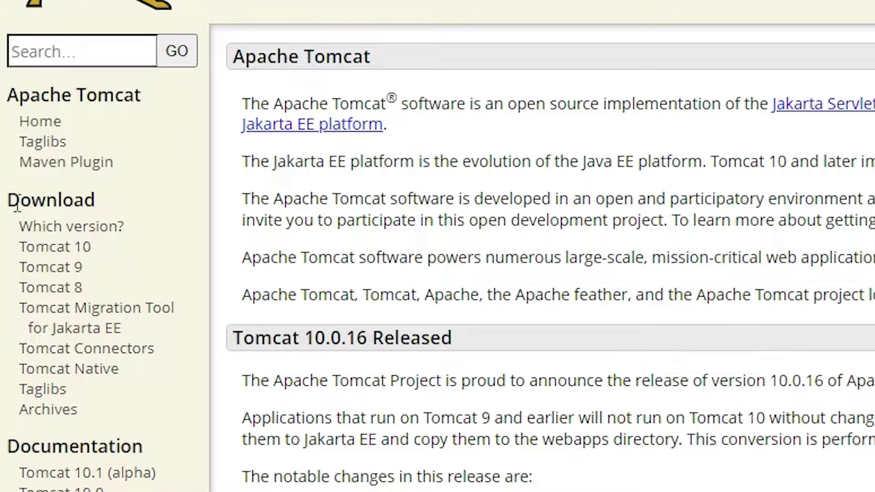
Open the Tomcat 10 downloads page from the sidebar's Download section.
drag(17, 205, 97, 201)
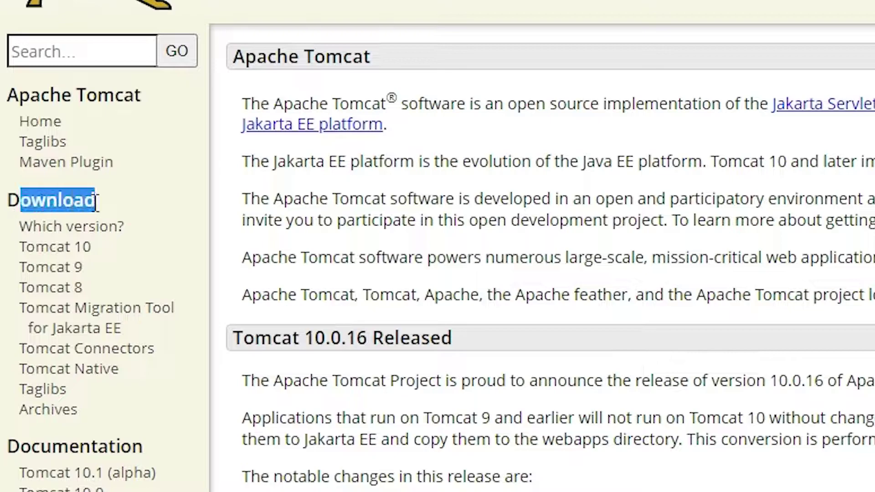
double_click(44, 197)
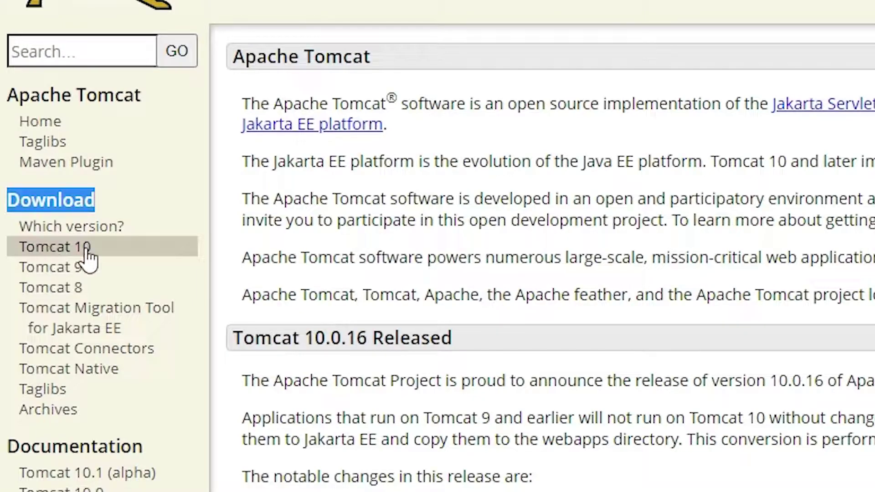
click(62, 250)
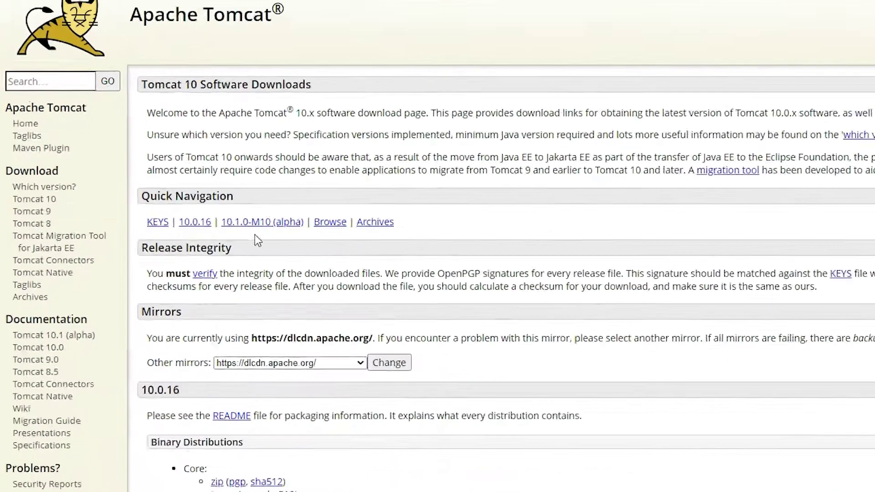
Request the Core 64-bit Windows zip of Tomcat 10.0.16 under Binary Distributions.
scroll(140, 303, down, 2)
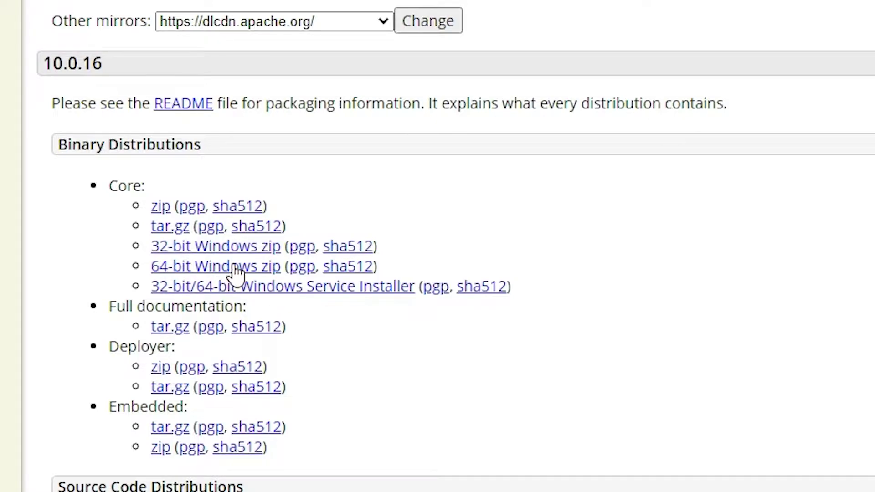
click(271, 269)
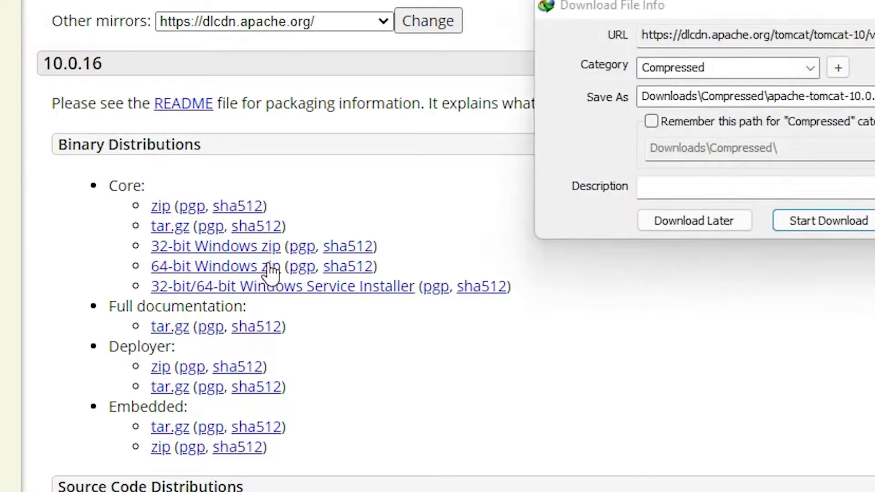
Download apache-tomcat-10.0.16-windows-x64.zip (12.56 MB) to the Desktop, then minimize Chrome.
click(574, 112)
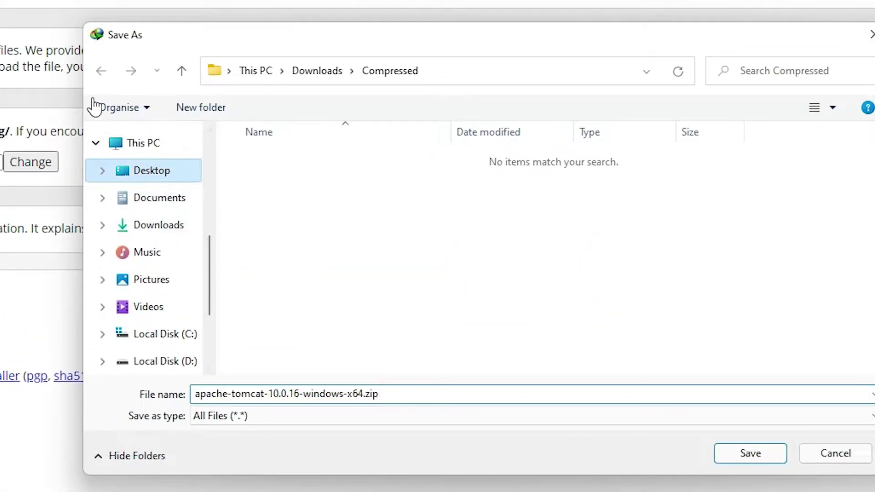
click(740, 453)
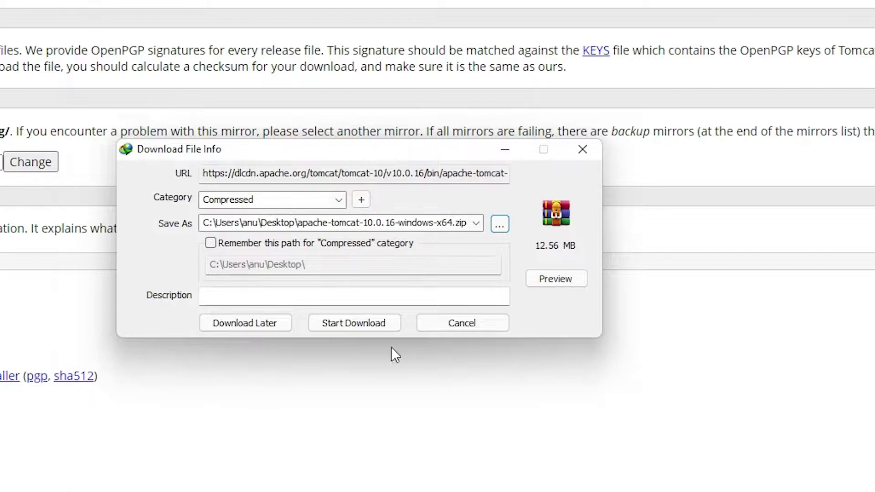
click(360, 323)
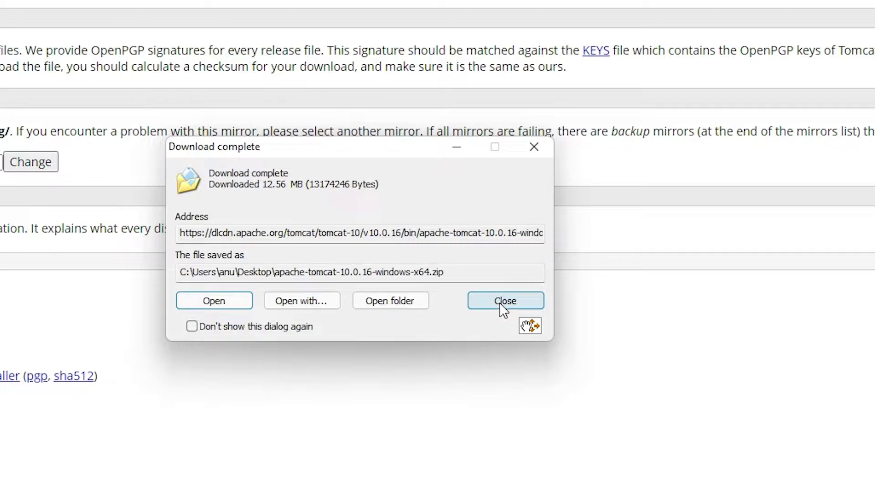
click(502, 303)
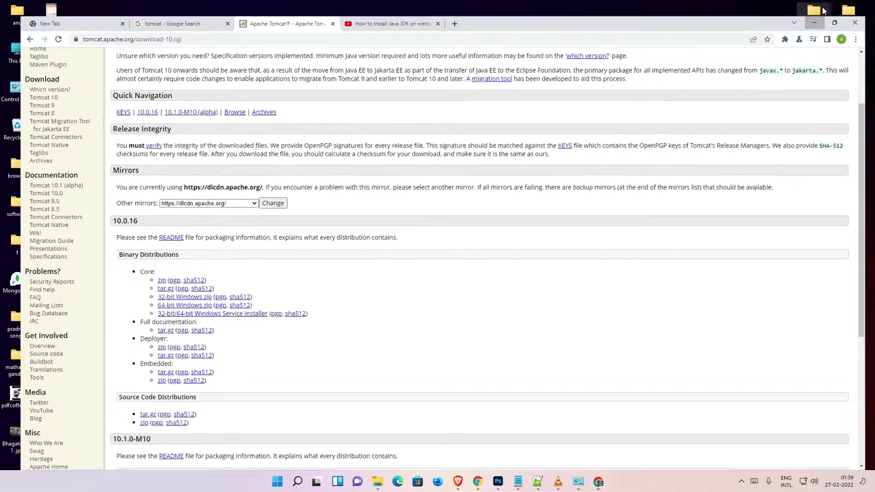
click(823, 8)
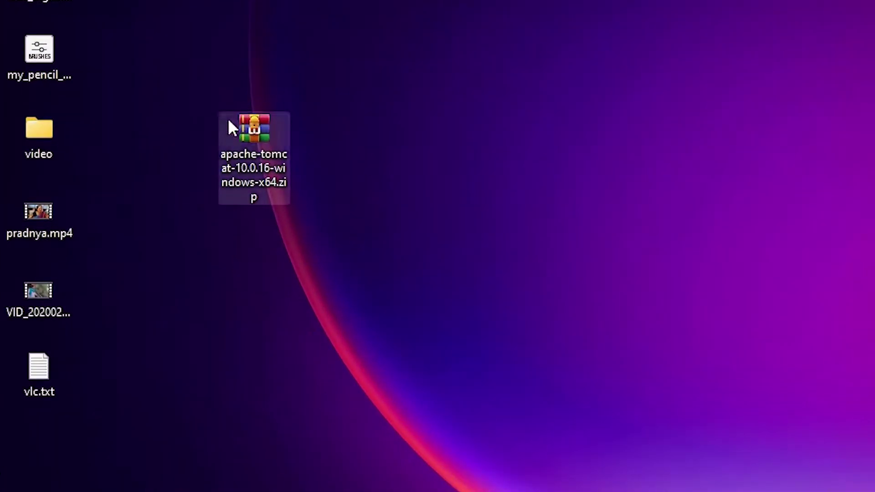
Extract the Tomcat zip with WinRAR into its suggested folder and place it beneath the zip.
right_click(242, 138)
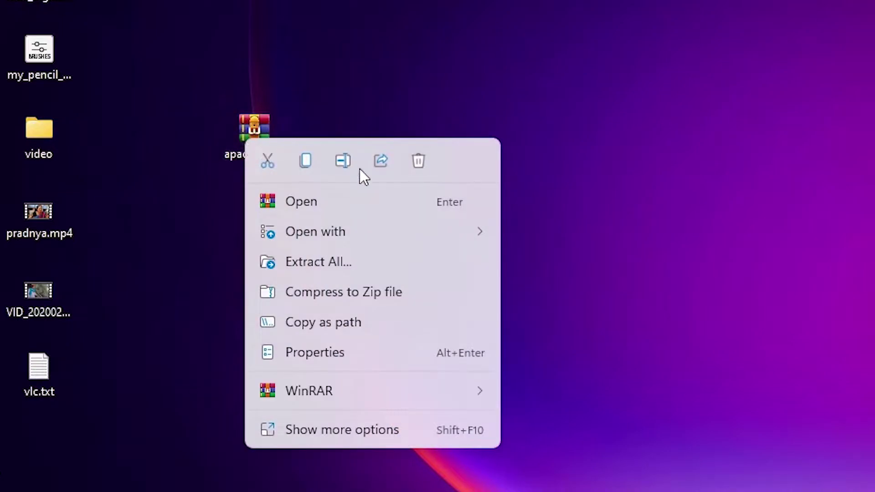
mouse_move(370, 393)
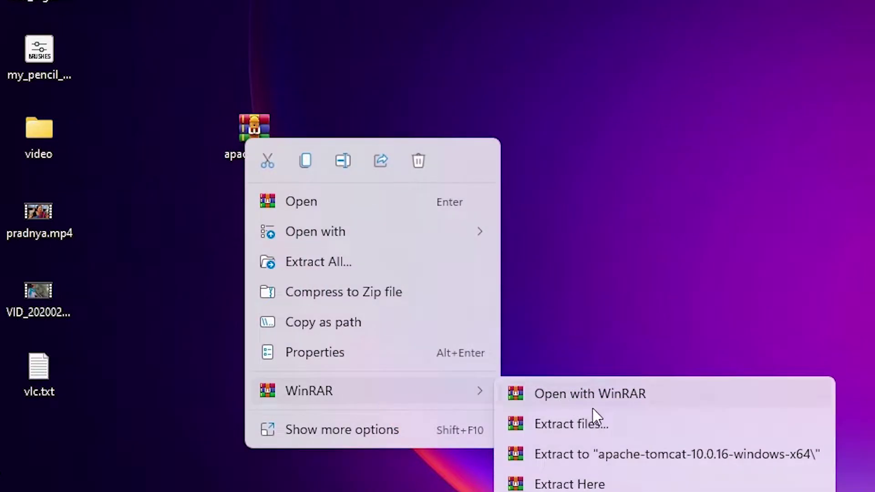
click(643, 430)
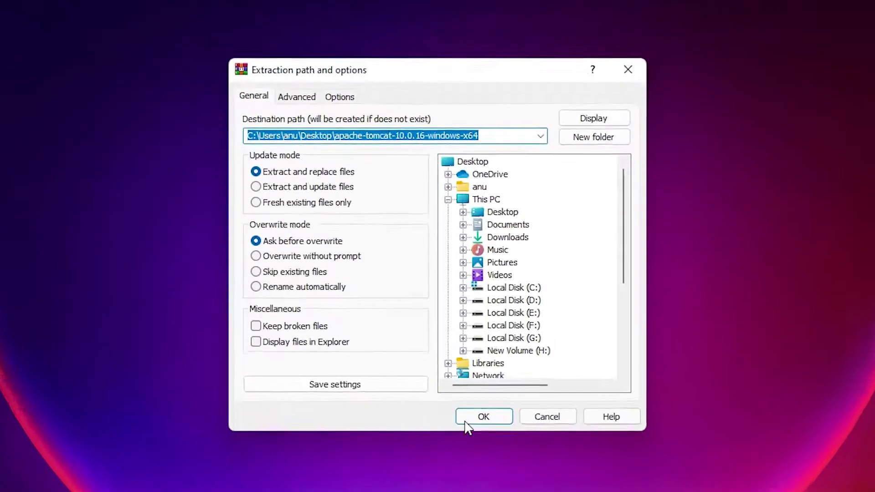
click(487, 417)
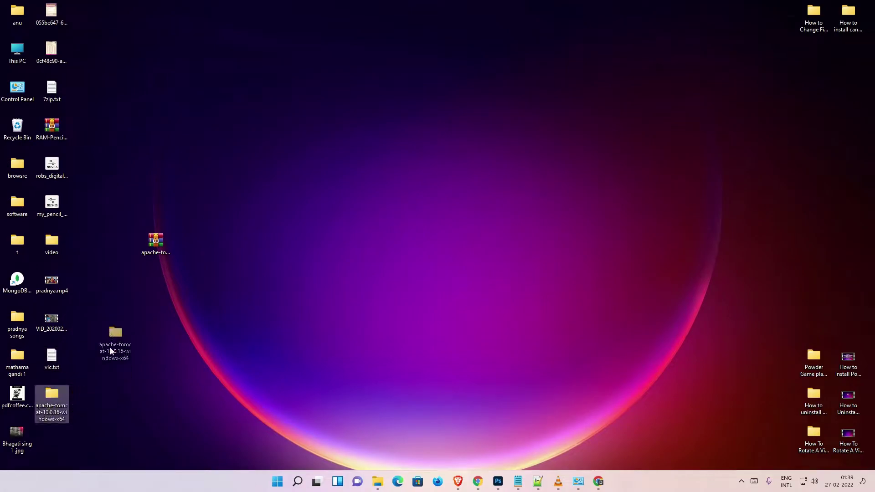
drag(110, 347, 133, 289)
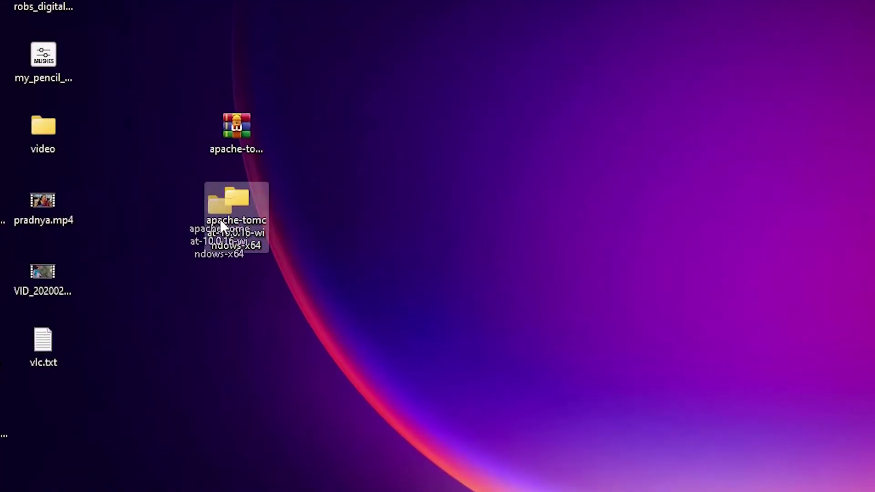
Rename the extracted apache-tomcat-10.0.16-windows-x64 folder to apache-tomcat-10.
right_click(229, 241)
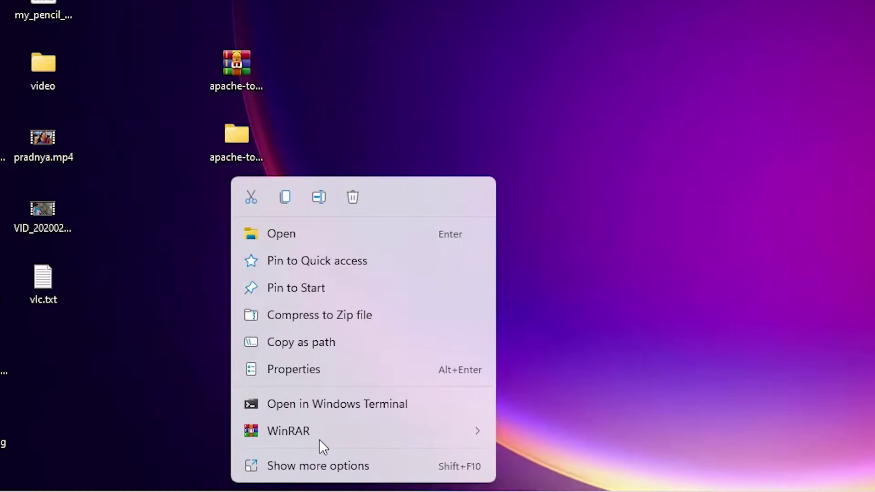
click(316, 456)
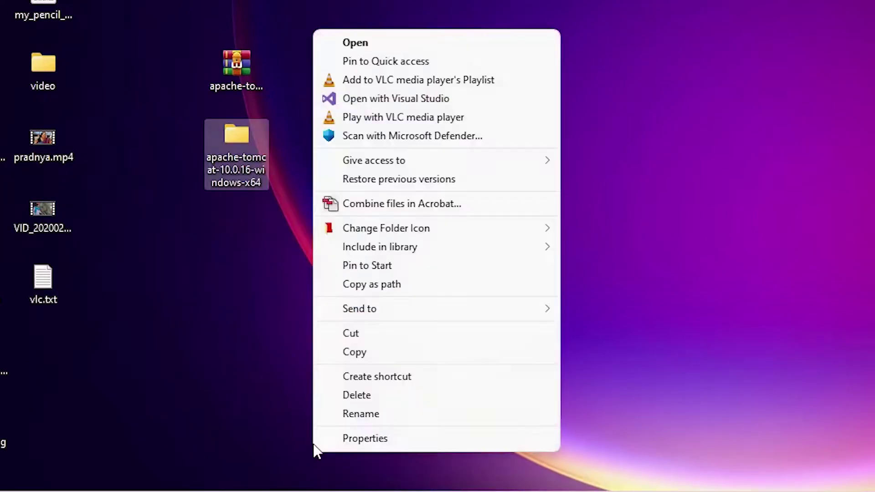
click(394, 412)
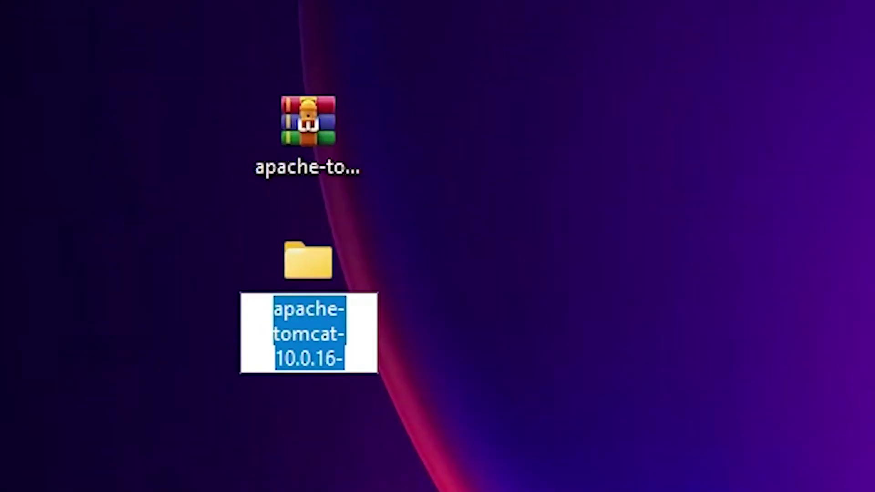
key(Home)
key(Delete)
key(Delete)
key(Delete)
key(Delete)
key(Delete)
key(Delete)
key(Delete)
key(End)
key(shift+Left)
key(shift+Left)
key(shift+Left)
key(shift+Left)
key(shift+Left)
key(shift+Left)
key(shift+Left)
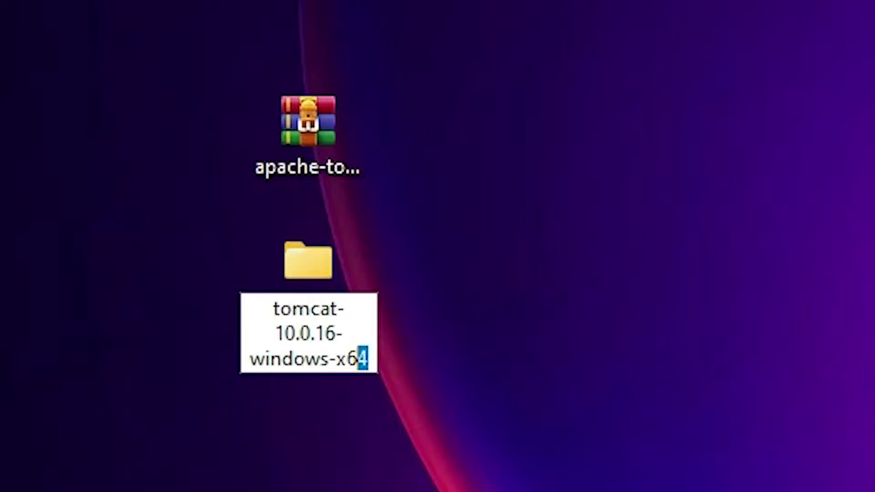
key(shift+Left)
key(shift+Left)
key(shift+Left)
key(shift+Left)
key(shift+Left)
key(shift+Left)
key(shift+Left)
key(shift+Left)
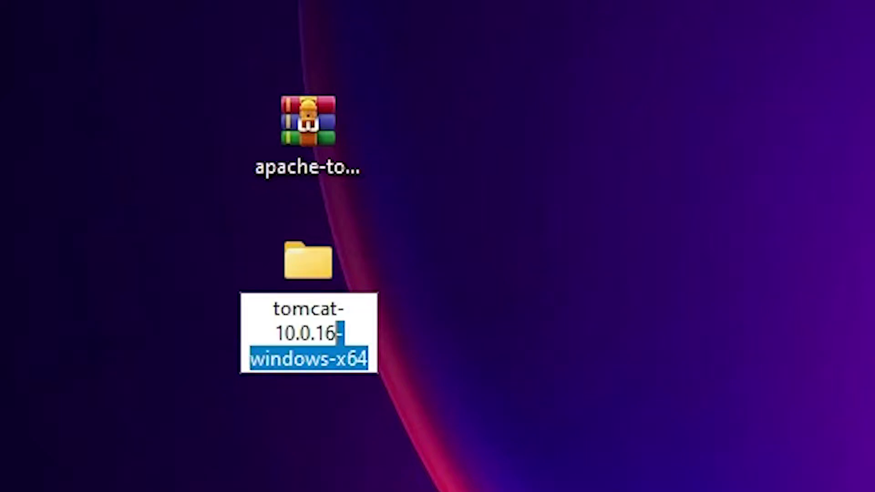
key(BackSpace)
key(BackSpace)
key(Home)
text(apache-)
key(End)
key(BackSpace)
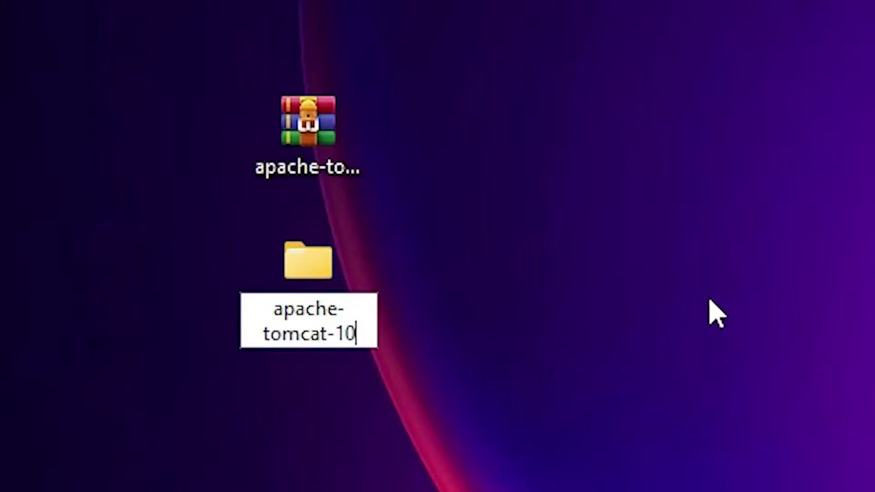
key(Return)
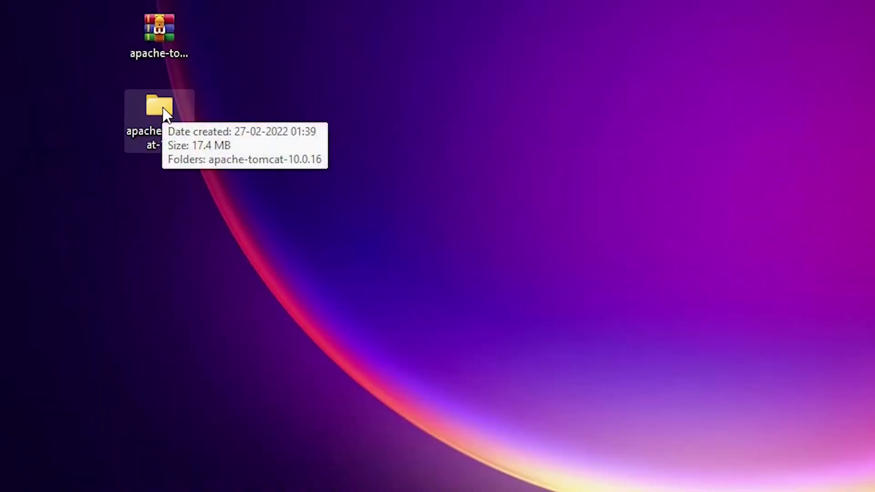
Copy the apache-tomcat-10 folder and paste it into the root of Local Disk (C:).
right_click(177, 122)
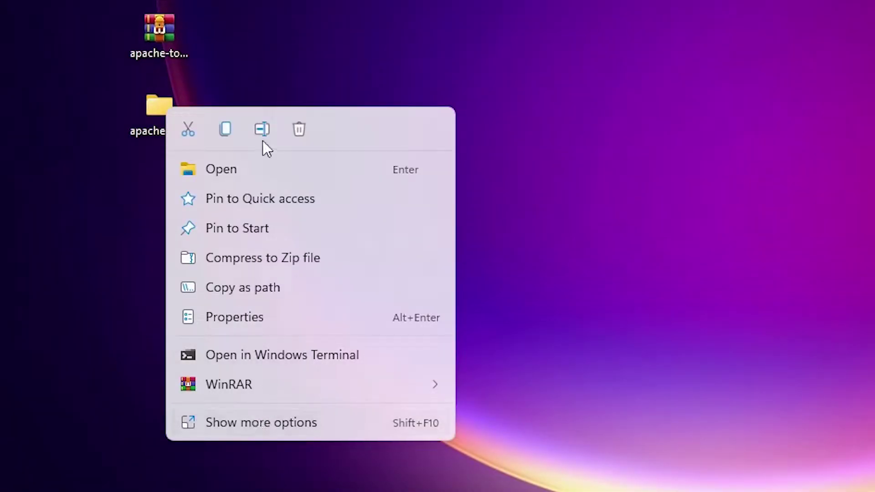
click(288, 422)
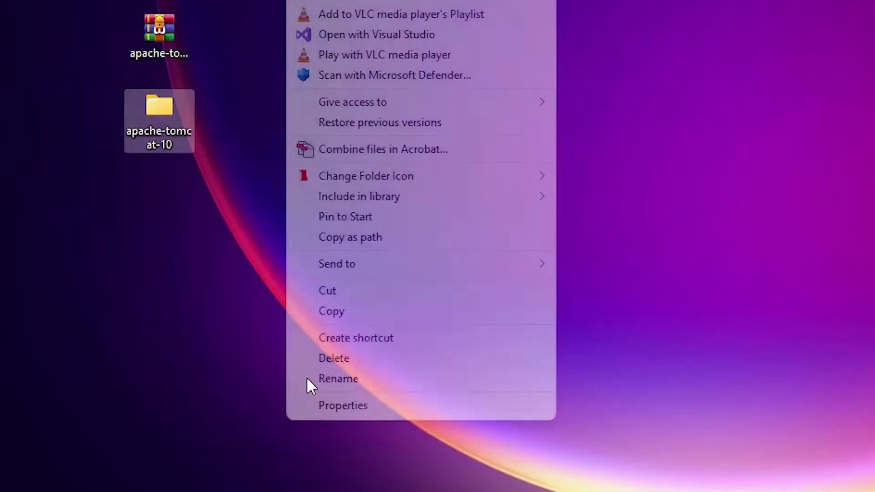
click(349, 314)
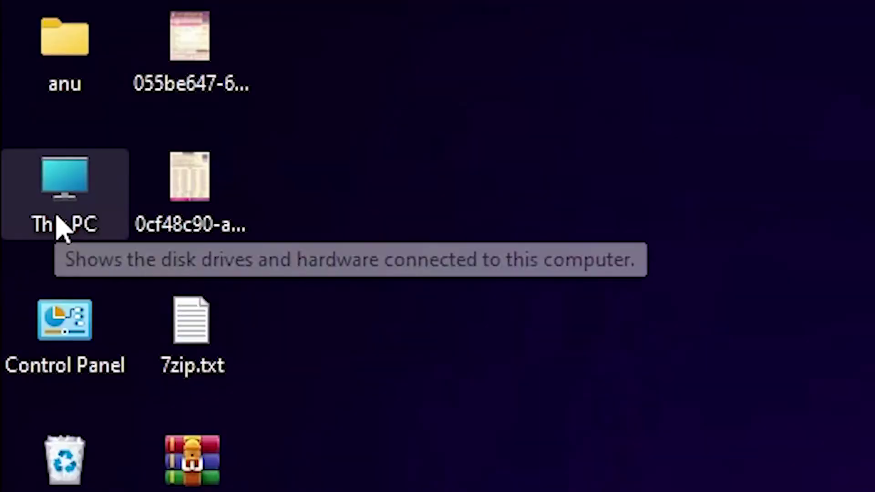
double_click(62, 226)
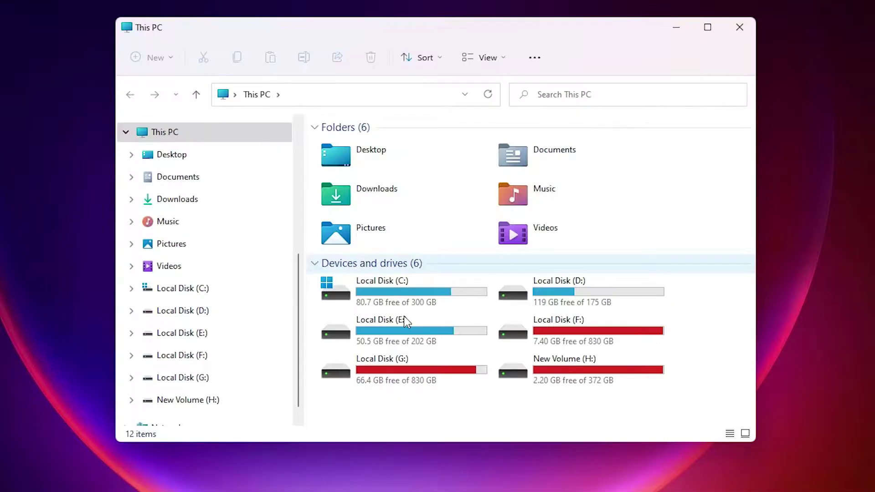
double_click(385, 288)
scroll(433, 360, down, 1)
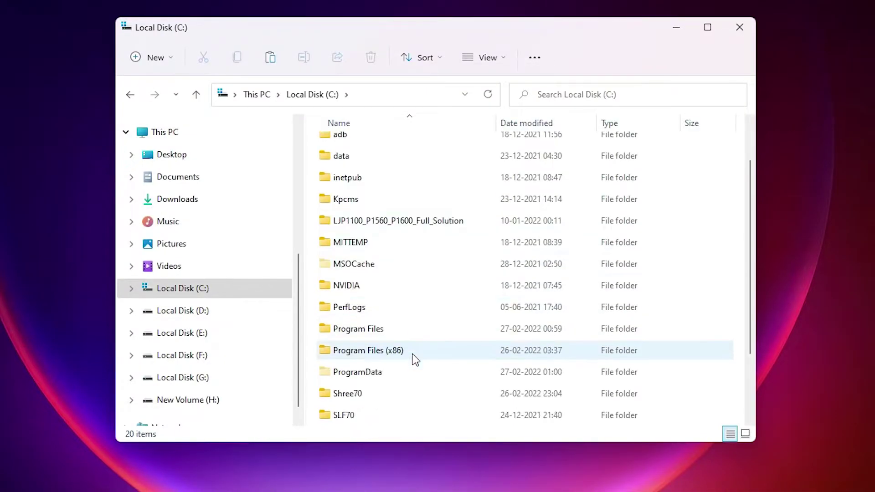
right_click(309, 256)
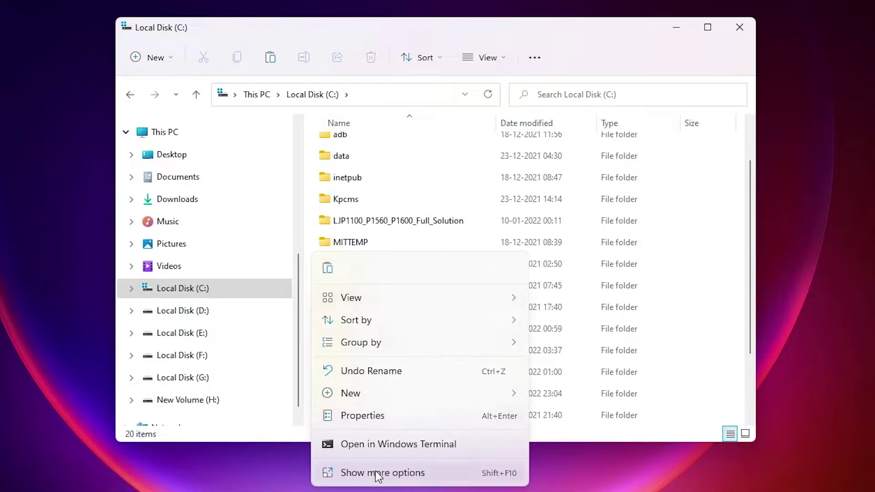
click(360, 471)
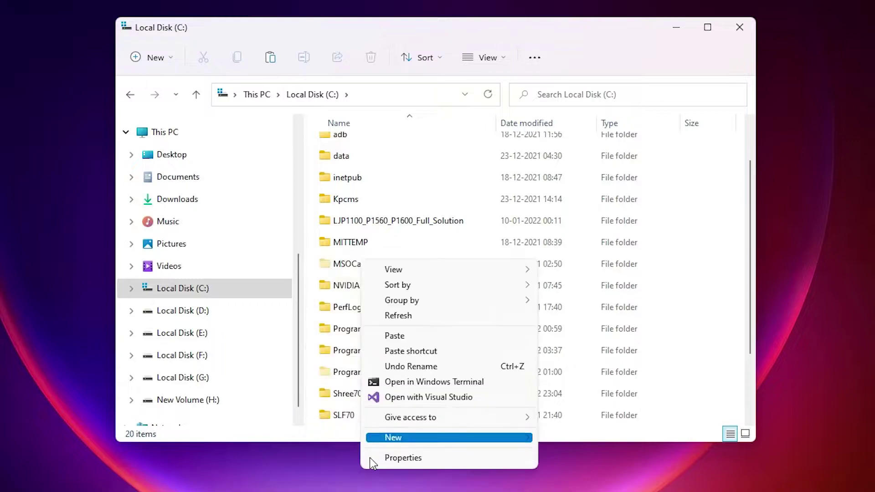
click(407, 340)
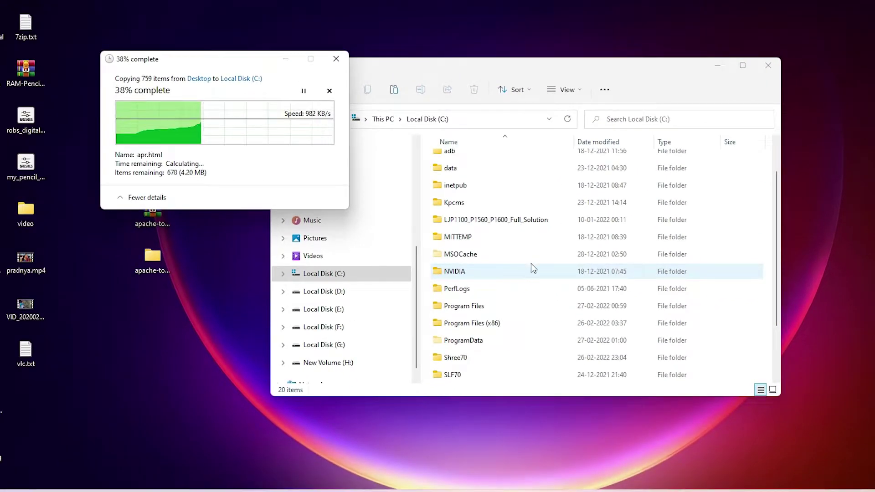
Check the pasted apache-tomcat-10 folder in C:, keep its name unchanged, and close Explorer.
click(424, 266)
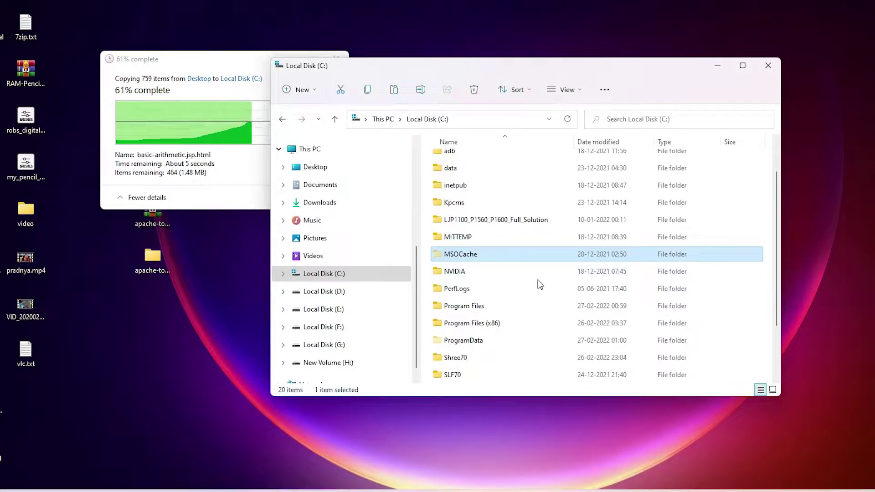
click(477, 305)
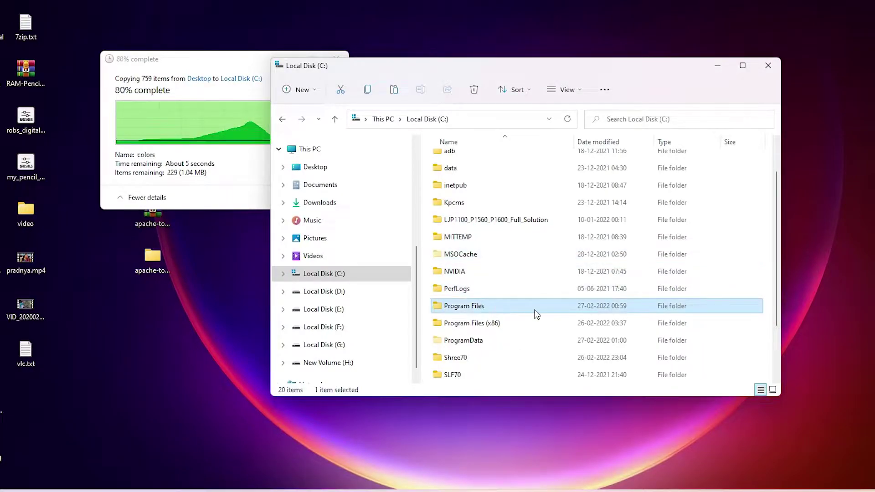
scroll(524, 312, down, 1)
scroll(515, 308, down, 1)
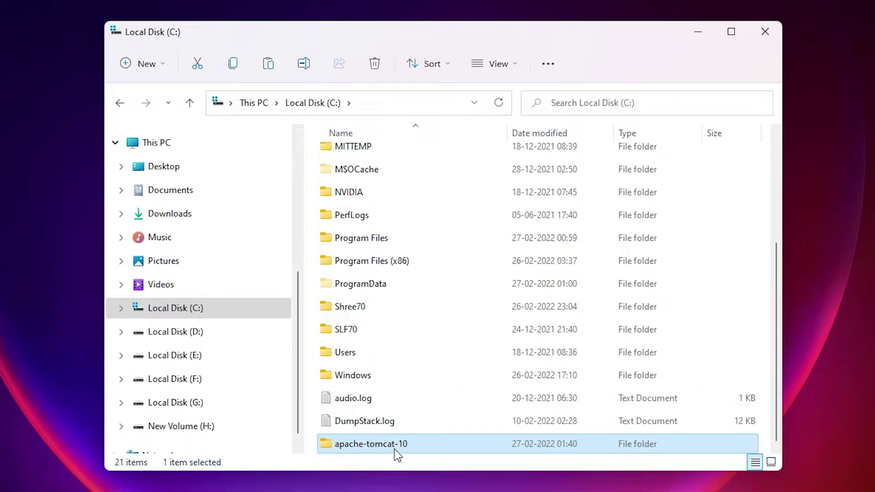
click(394, 450)
click(447, 446)
click(351, 444)
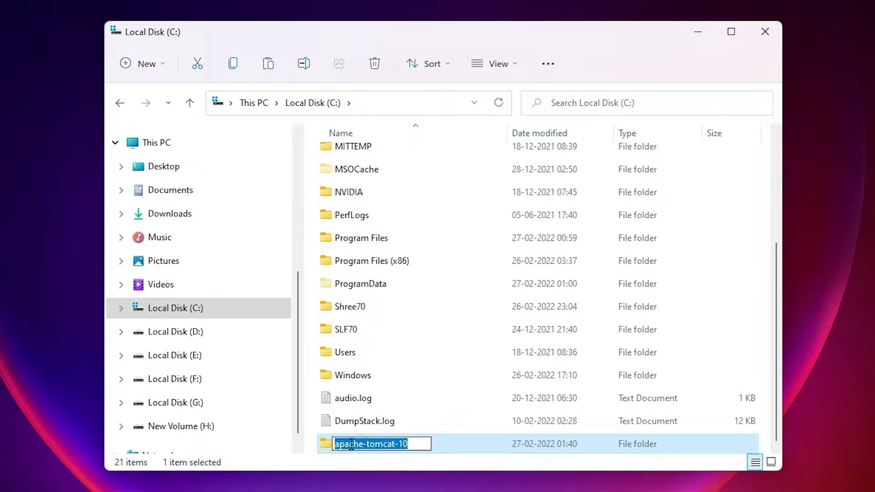
click(363, 421)
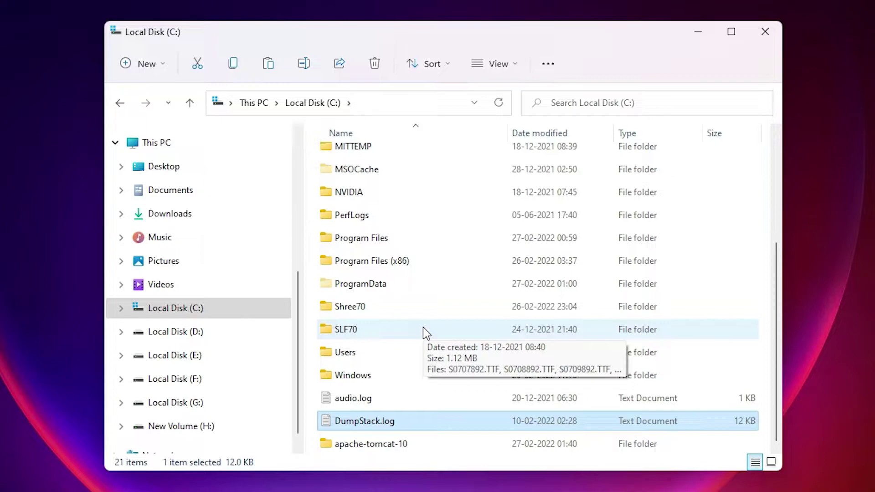
click(766, 32)
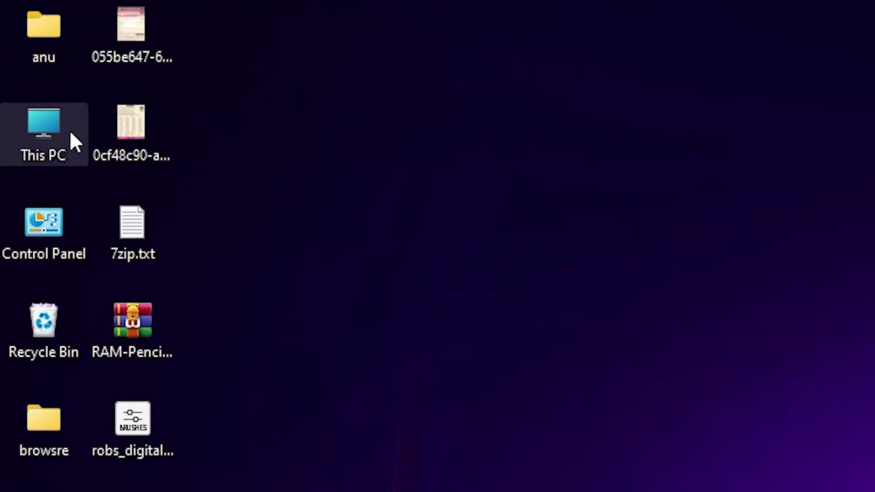
Browse in File Explorer to C:\apache-tomcat-10\apache-tomcat-10.0.16\bin.
double_click(58, 136)
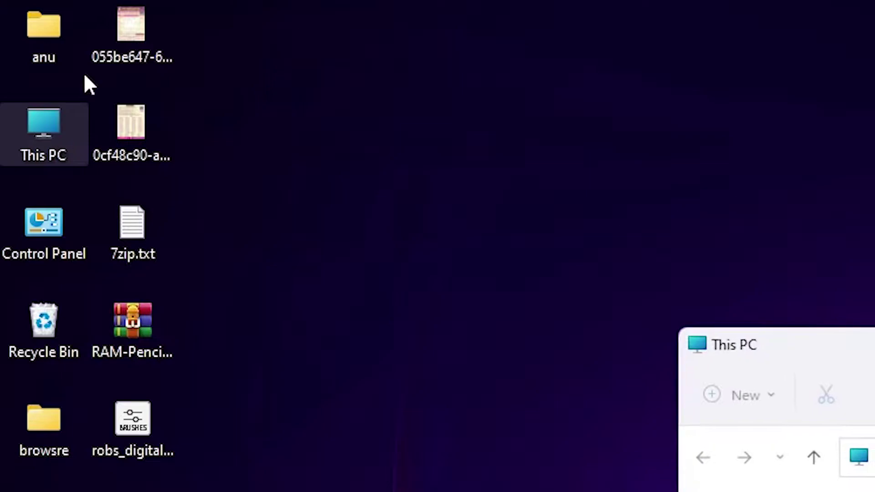
double_click(385, 330)
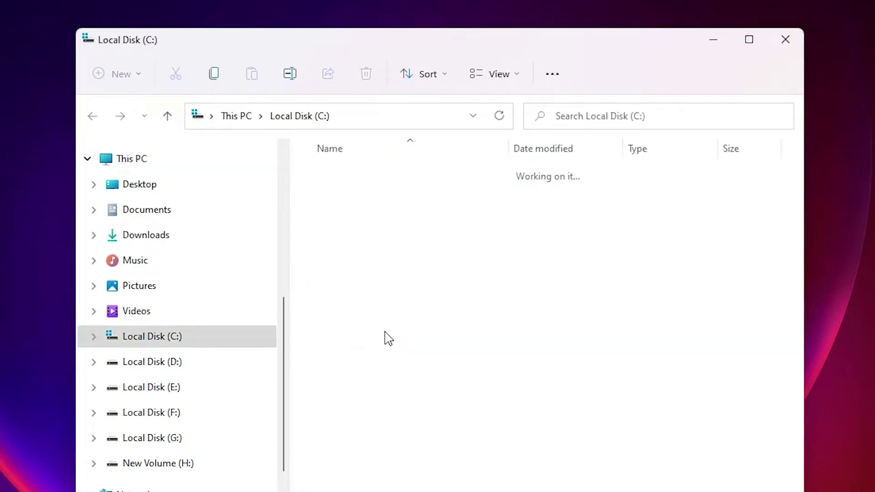
click(431, 430)
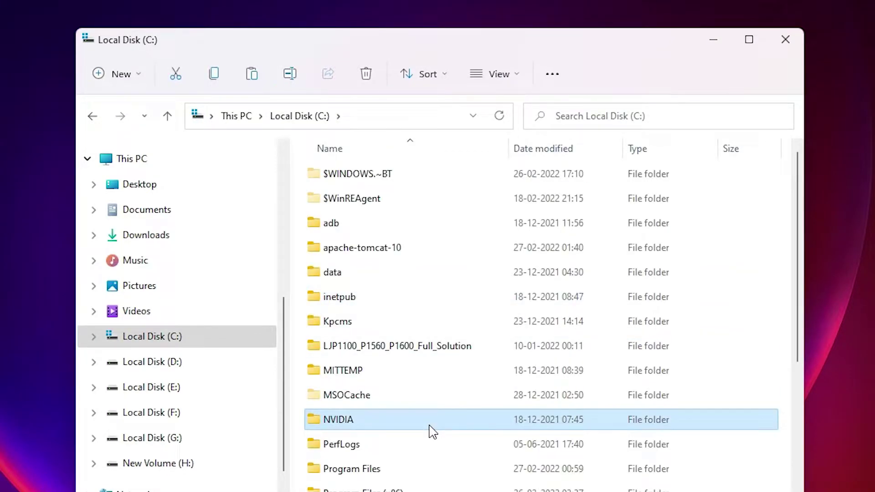
key(a)
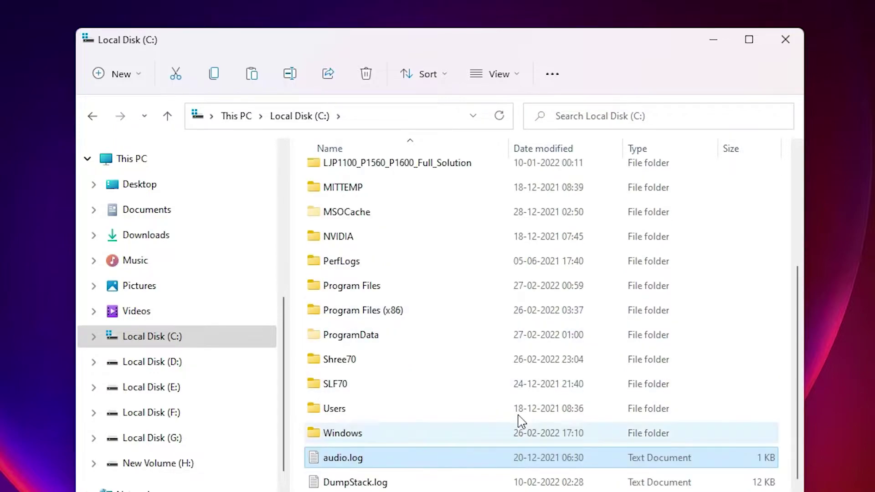
key(a)
click(381, 203)
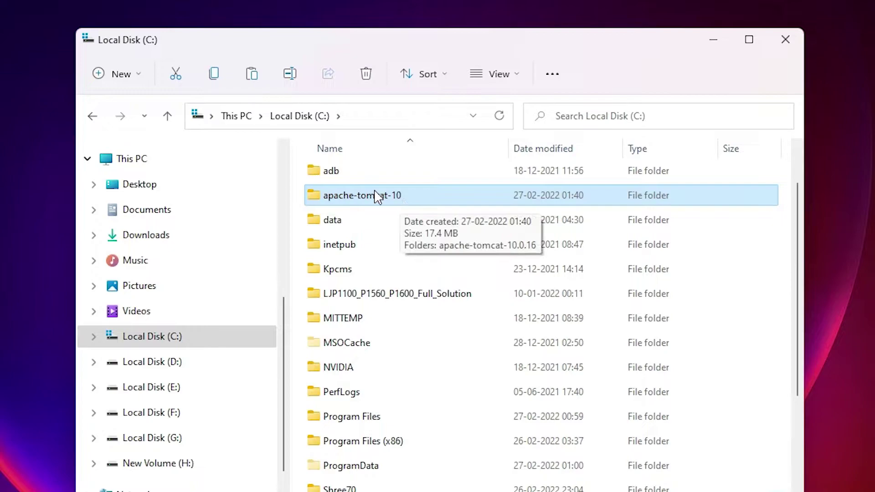
double_click(383, 197)
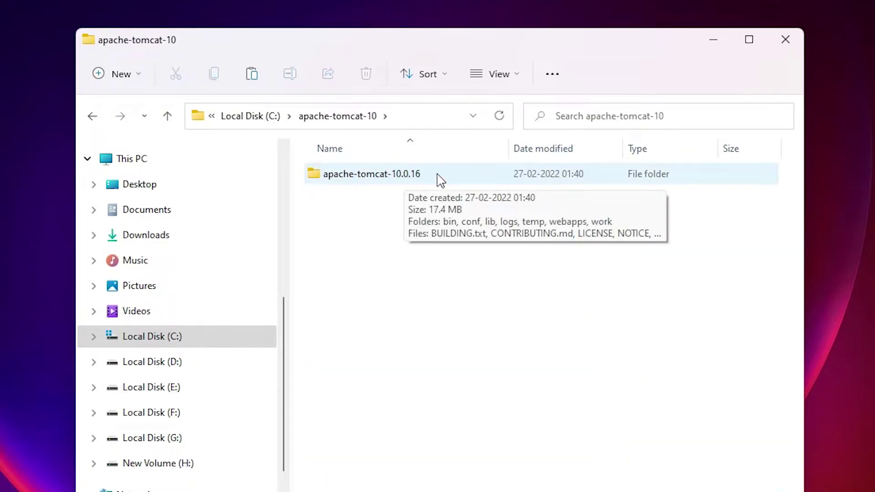
double_click(392, 178)
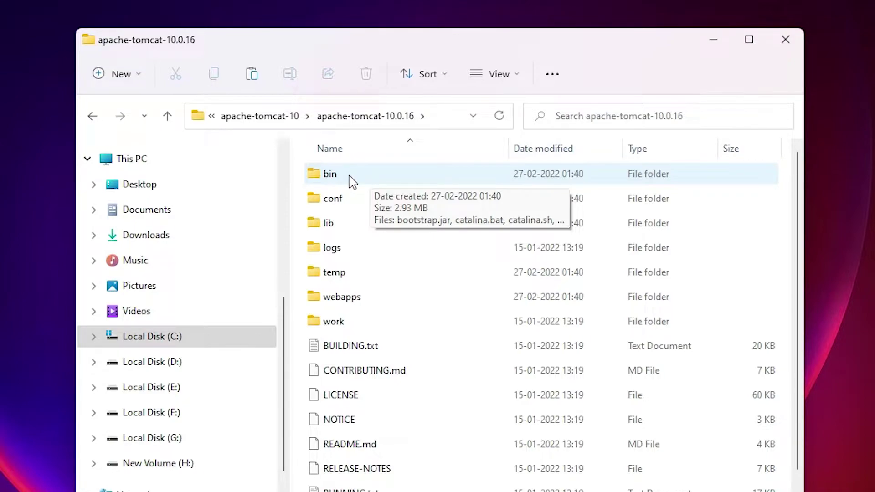
double_click(351, 180)
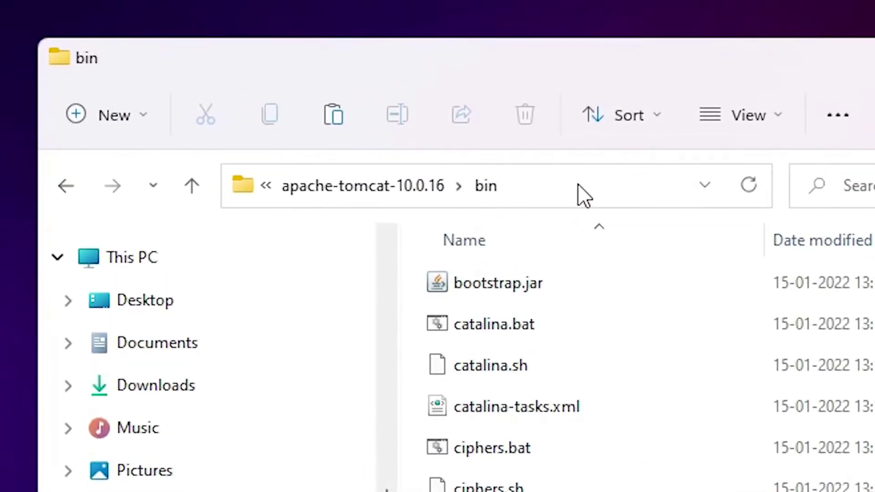
Copy the bin folder's full path from the address bar and minimise Explorer.
click(610, 191)
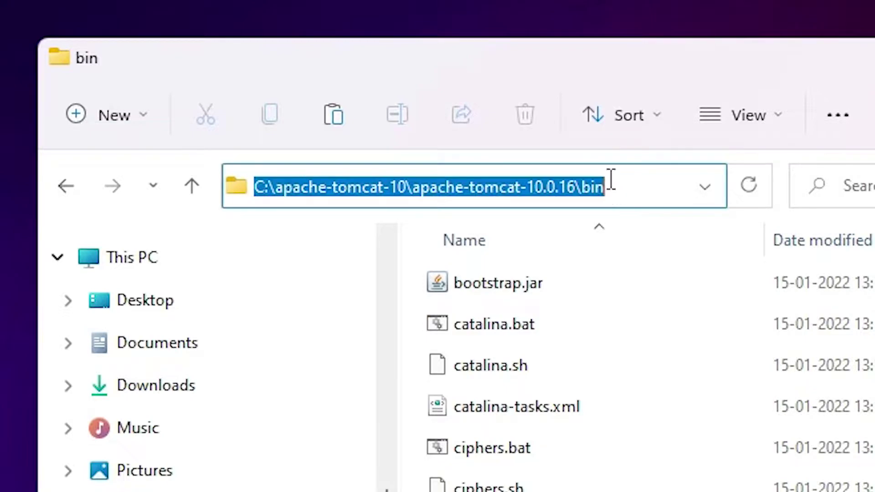
click(635, 186)
drag(586, 190, 223, 168)
right_click(508, 182)
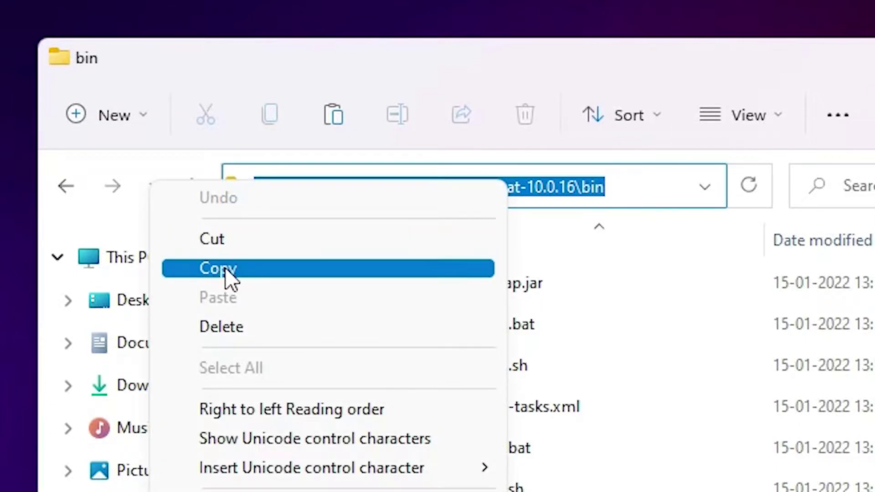
click(228, 272)
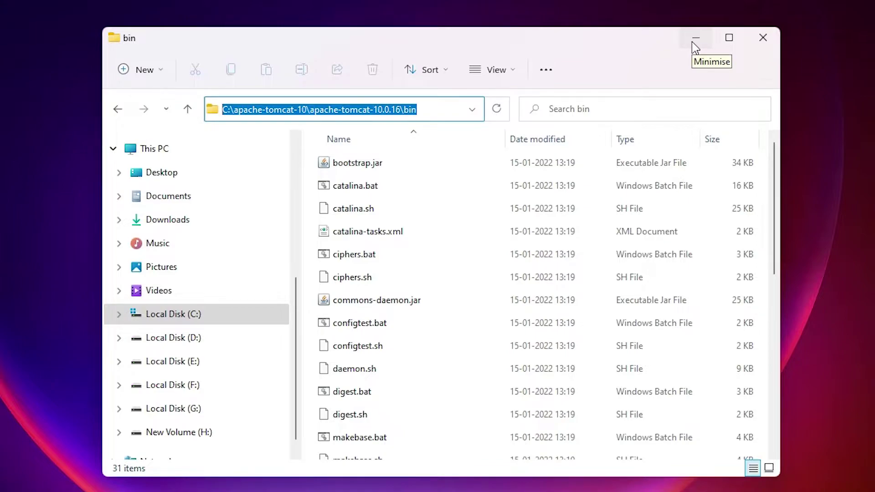
click(695, 38)
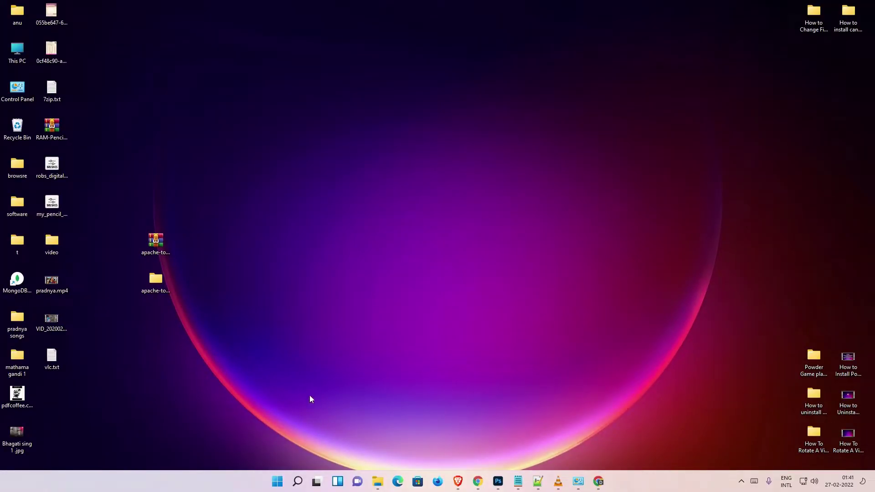
Search Start for 'en' to open System Properties' environment settings, then centre the window.
click(277, 480)
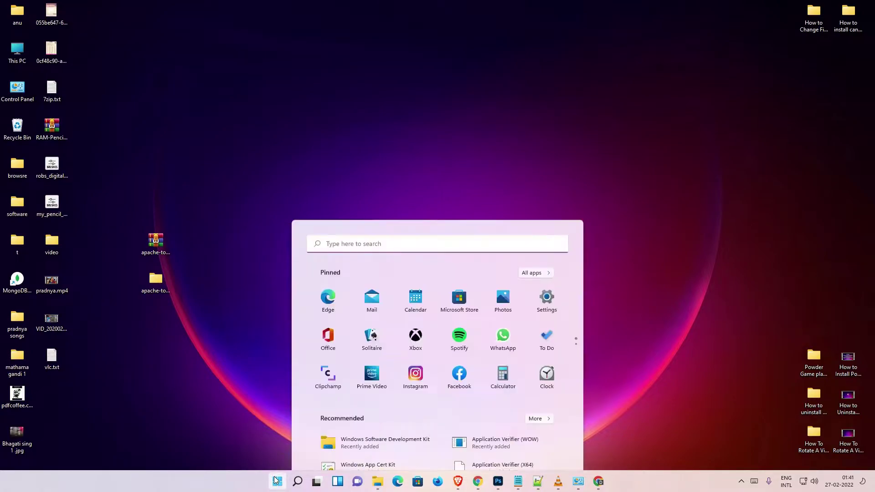
text(en)
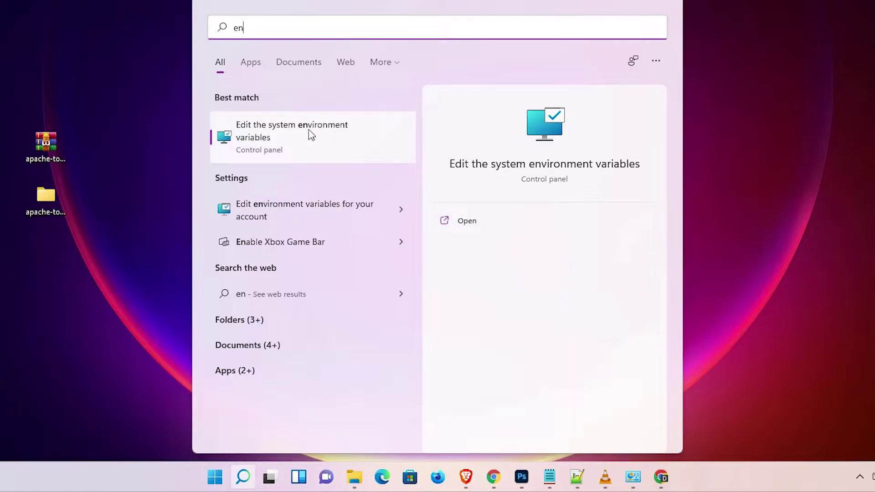
click(302, 140)
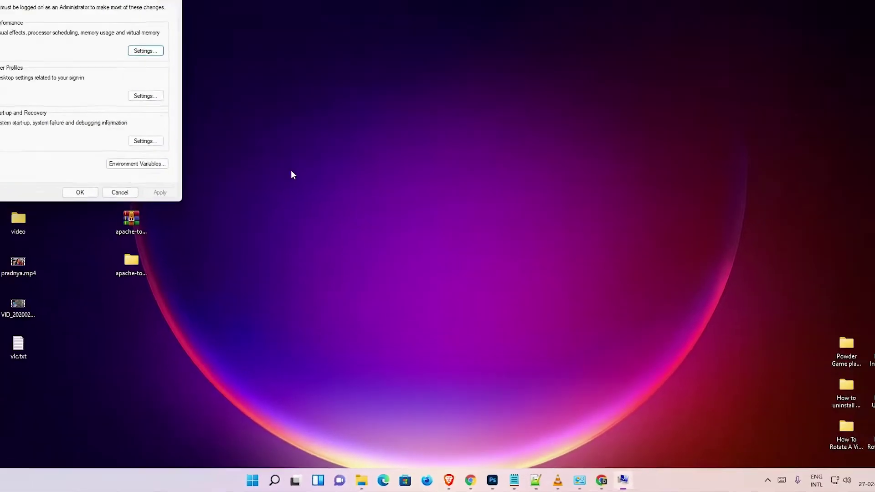
drag(127, 18, 485, 146)
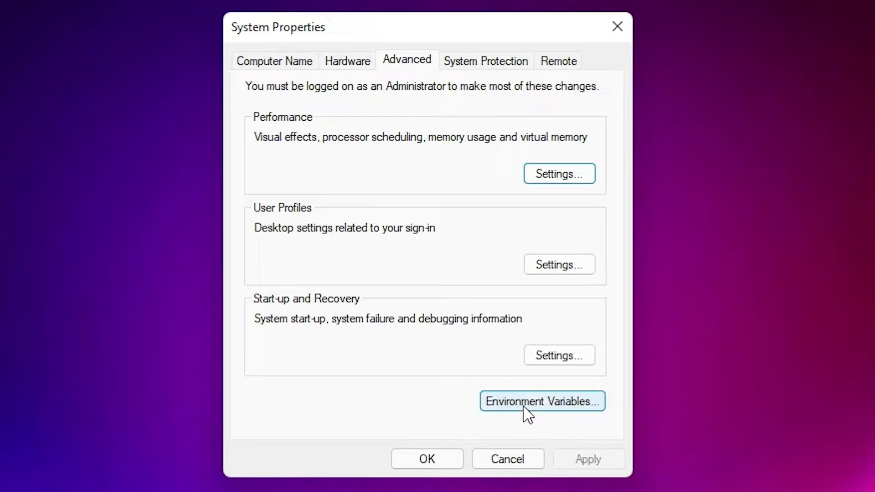
Paste C:\apache-tomcat-10\apache-tomcat-10.0.16\bin as a new system Path entry and confirm.
click(561, 407)
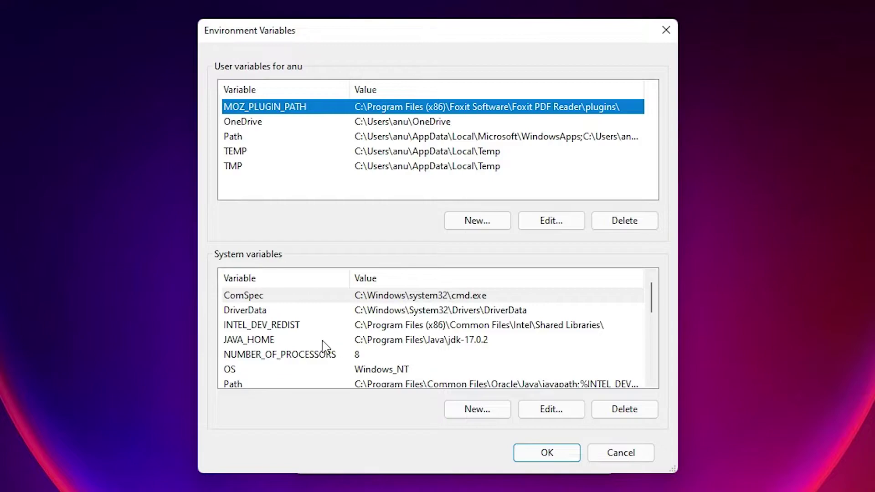
scroll(322, 346, down, 1)
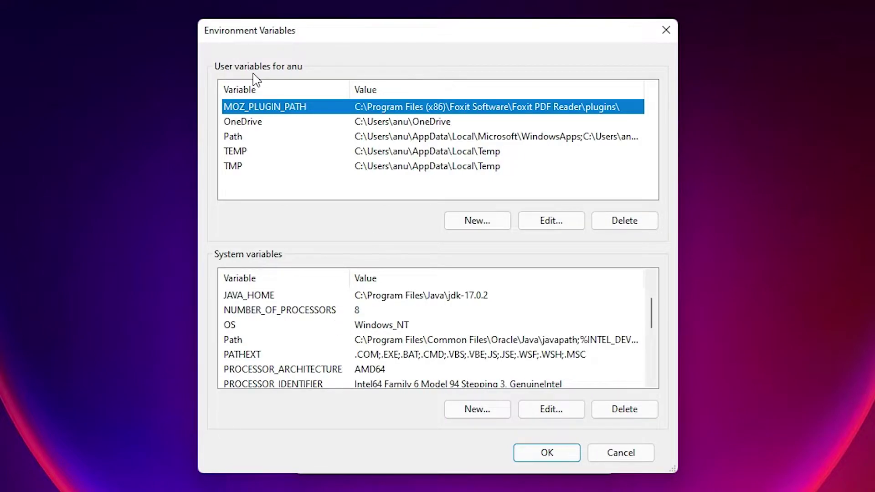
click(387, 345)
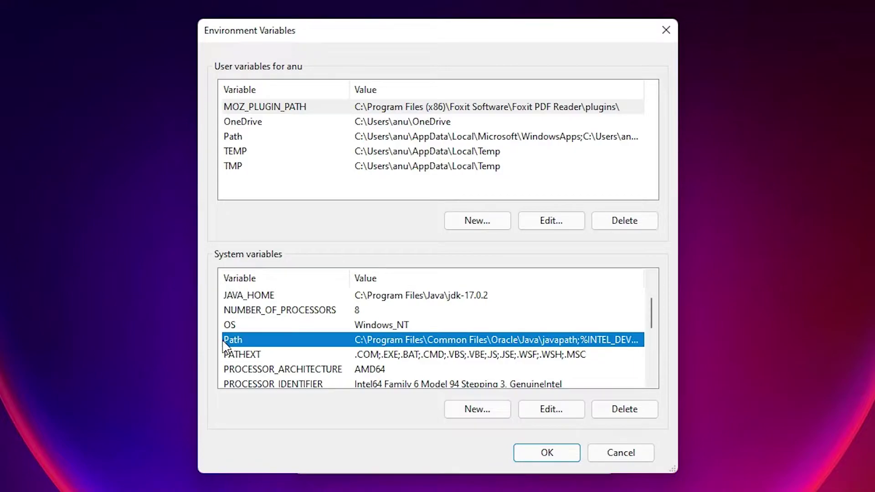
click(565, 414)
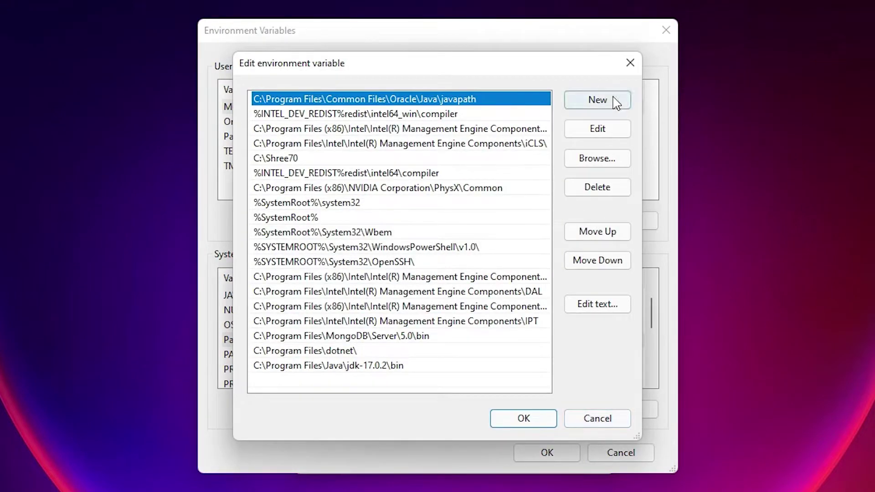
click(580, 108)
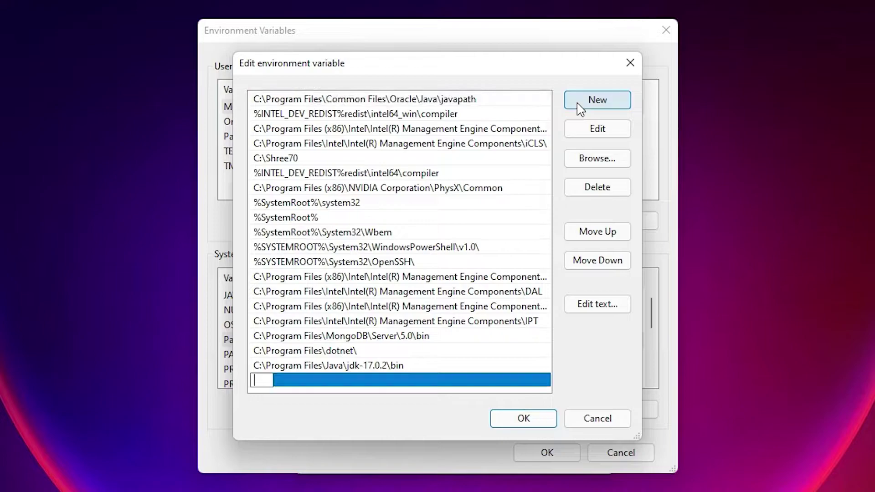
right_click(253, 379)
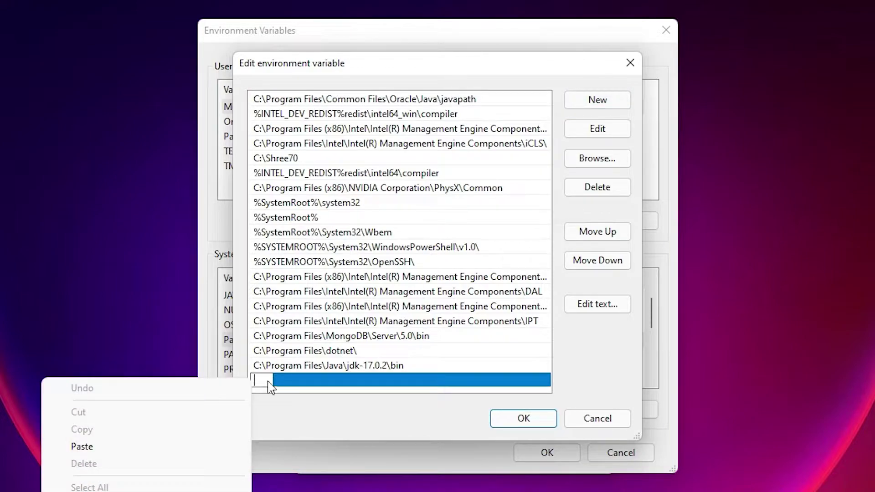
click(98, 447)
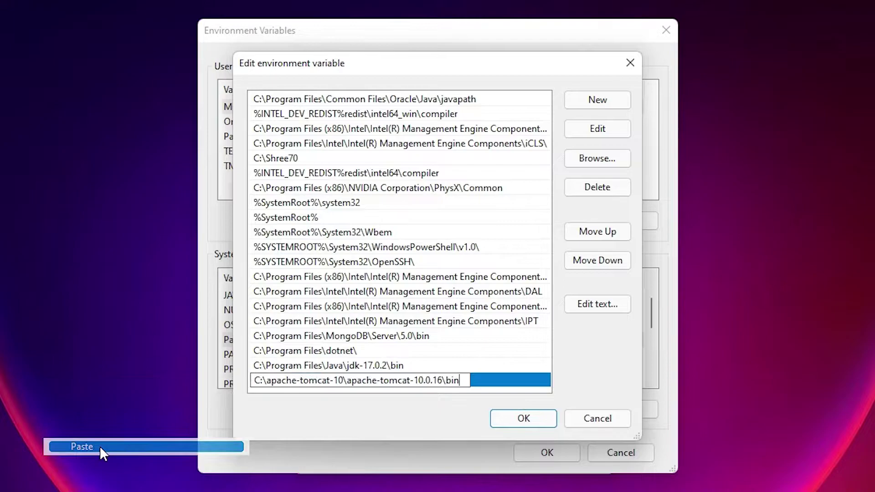
click(524, 419)
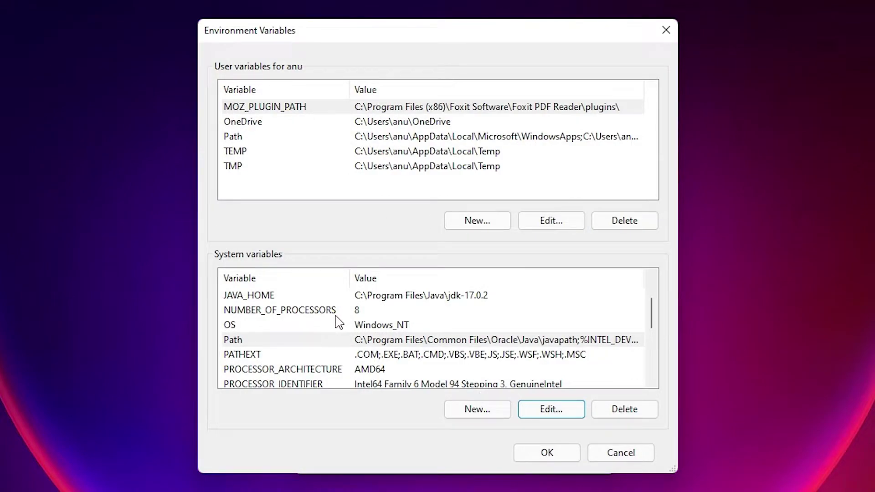
Add system variable CATALINA_HOME = C:\apache-tomcat-10\apache-tomcat-10.0.16 and close all settings dialogs.
click(477, 410)
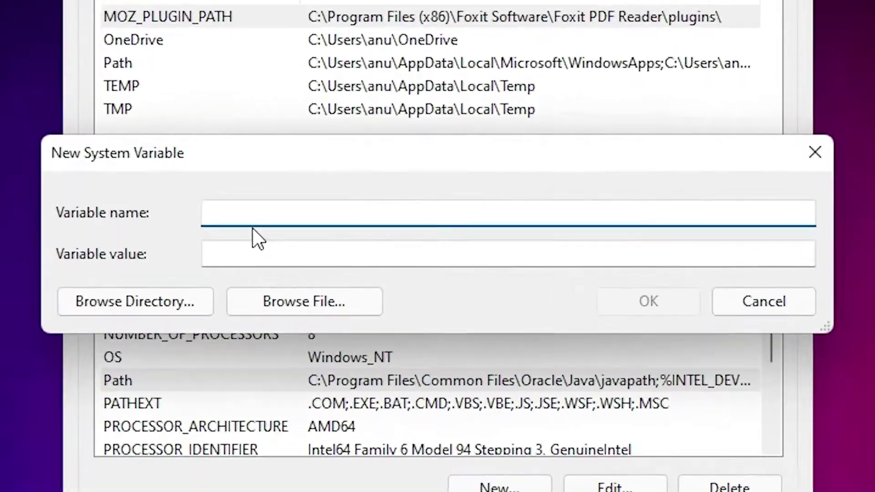
text(CA)
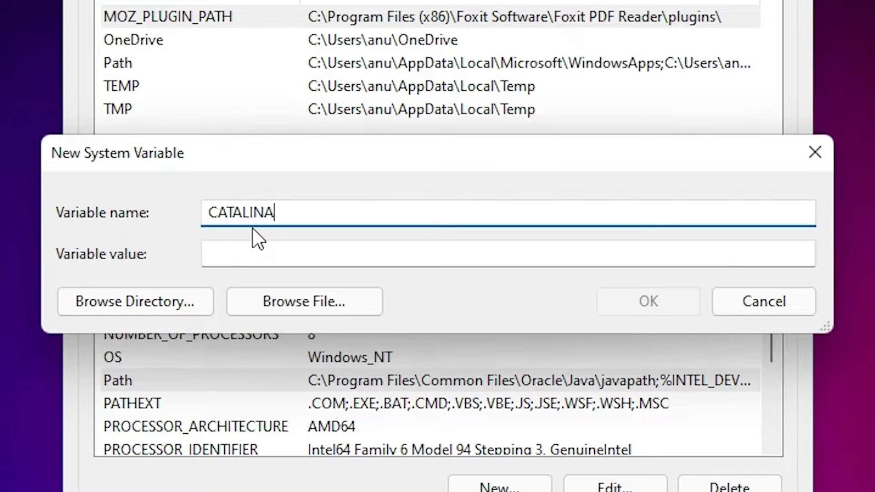
text(TALINA_HOME)
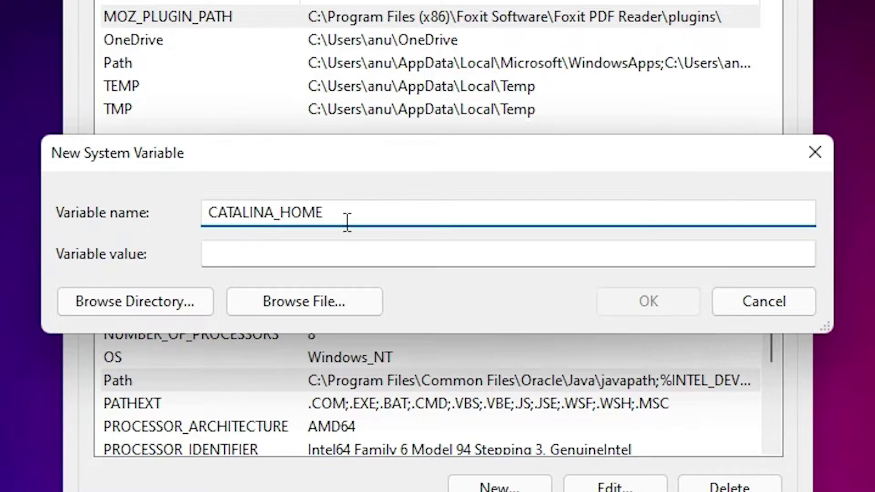
click(324, 253)
right_click(310, 251)
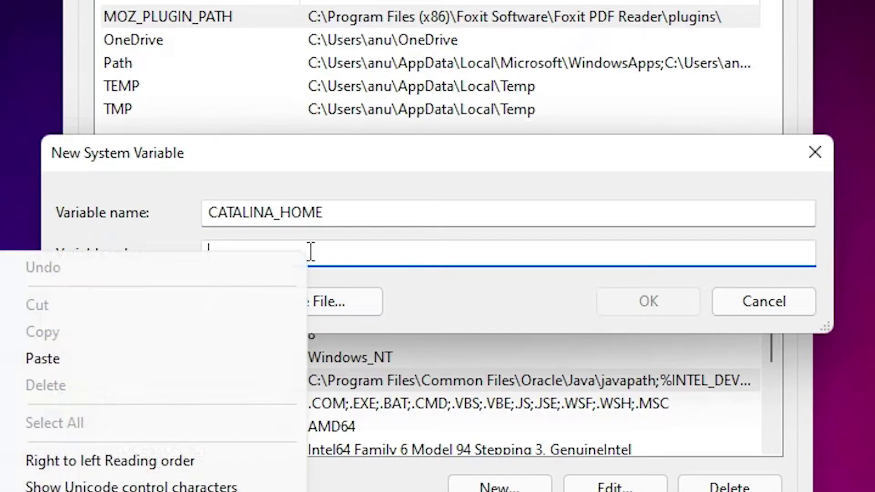
click(42, 358)
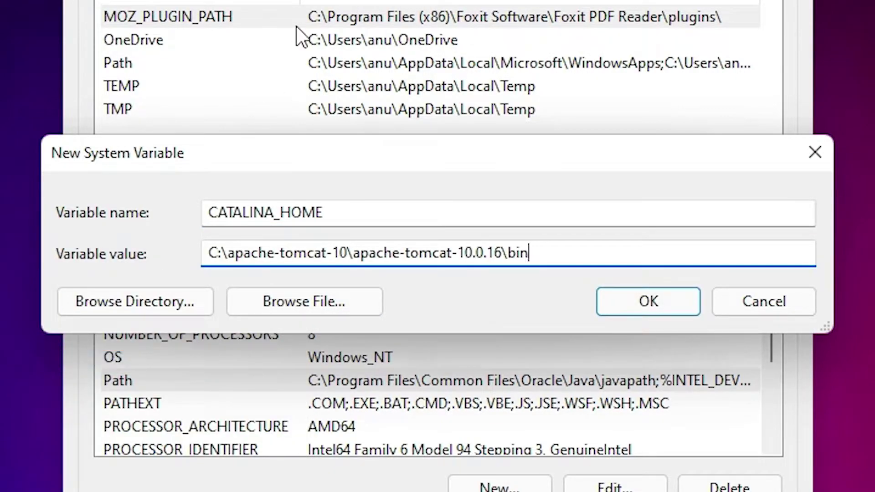
key(BackSpace)
key(BackSpace)
key(BackSpace)
key(BackSpace)
click(626, 294)
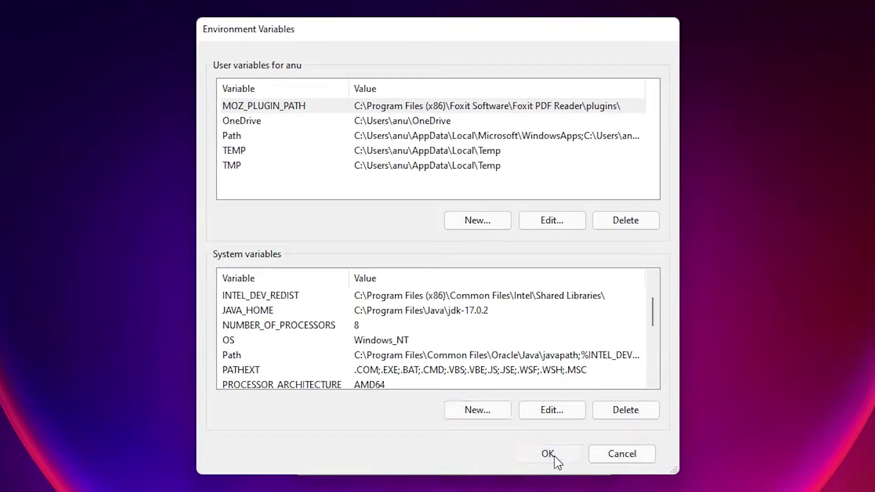
click(555, 457)
click(468, 462)
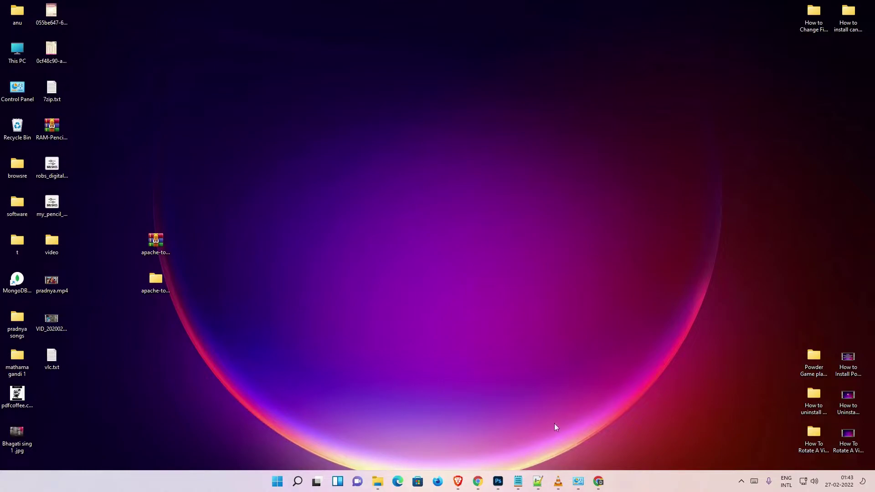
click(599, 481)
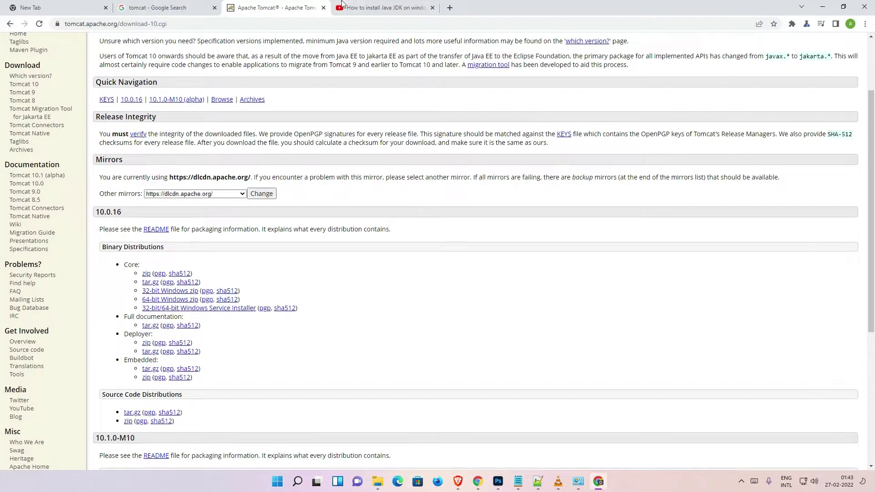
click(341, 6)
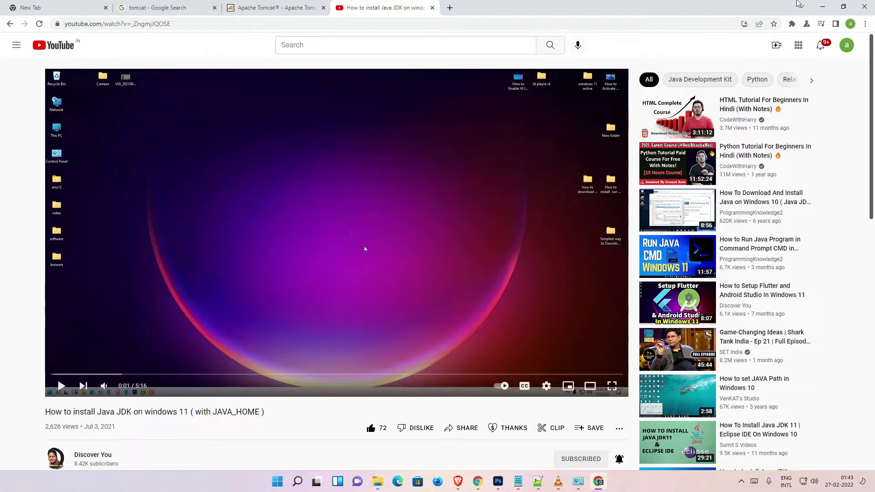
click(824, 5)
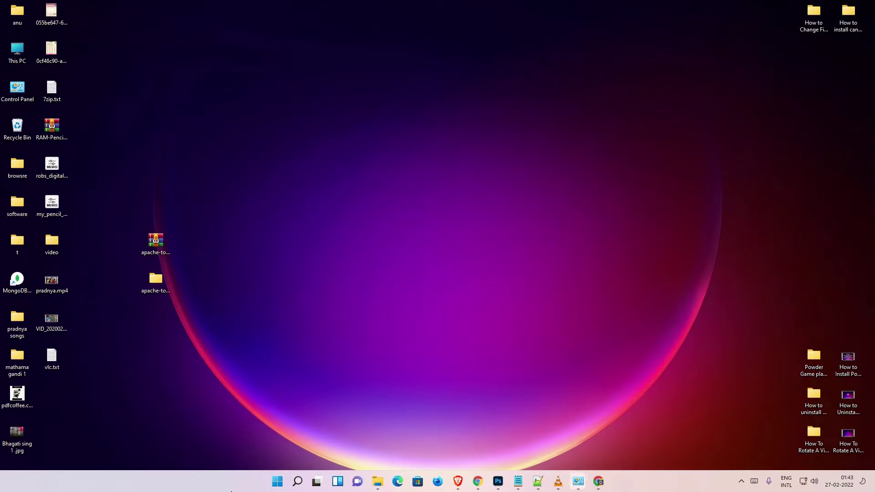
click(277, 482)
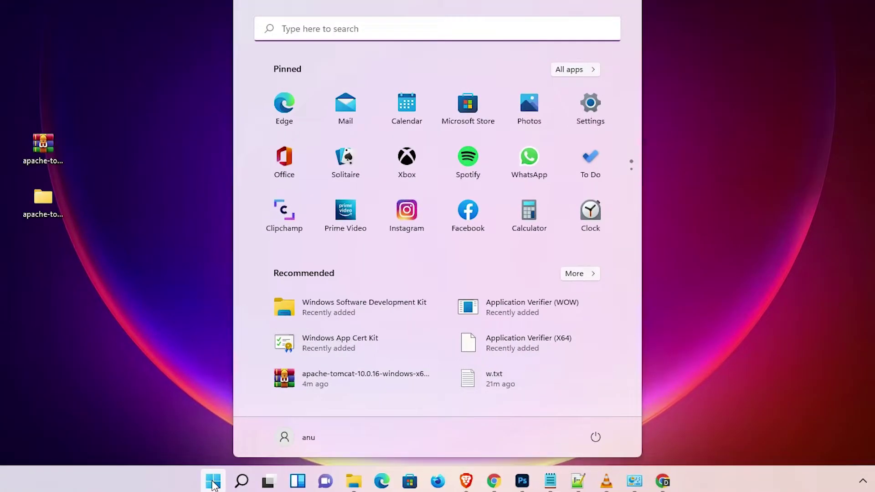
Search 'en' to open System Properties and bring up the Environment Variables list.
text(se)
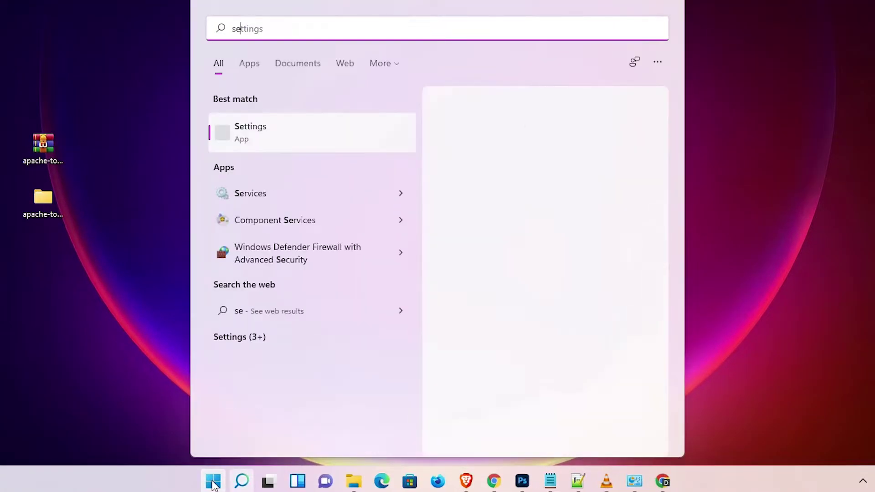
key(BackSpace)
key(BackSpace)
text(en)
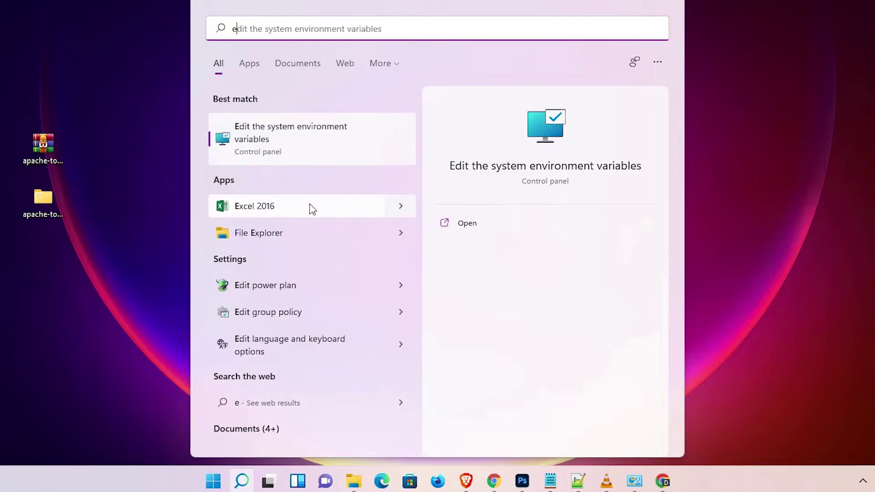
click(326, 143)
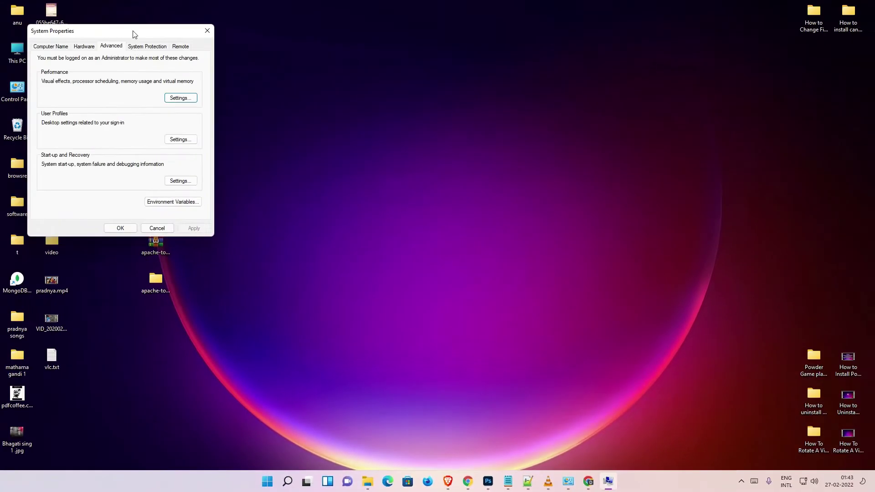
drag(27, 0, 399, 0)
click(452, 195)
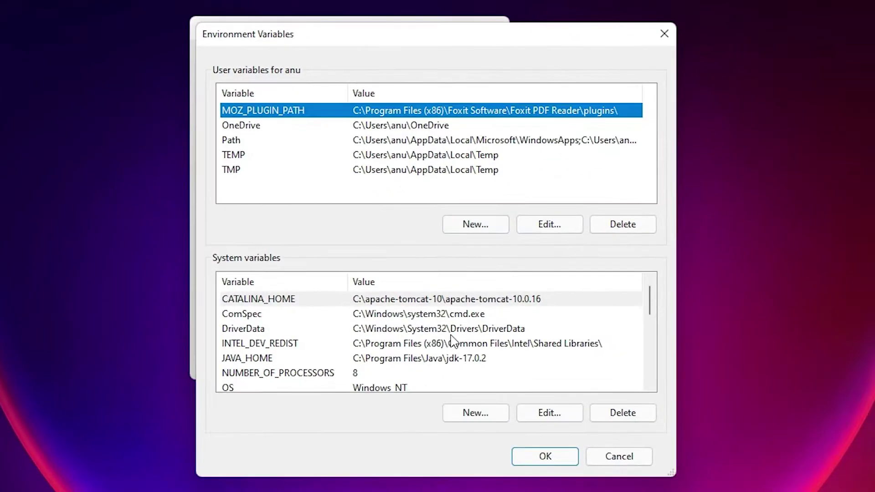
Check the JAVA_HOME system variable's value without changing it.
click(327, 437)
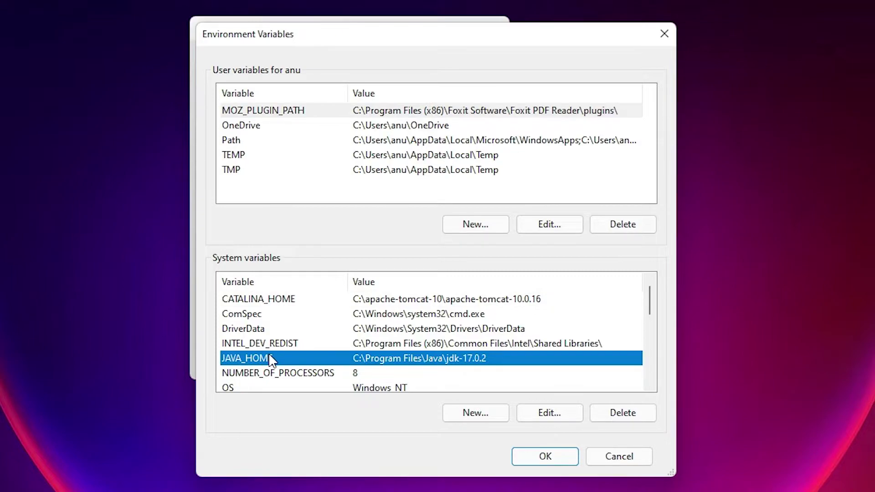
double_click(270, 359)
click(635, 296)
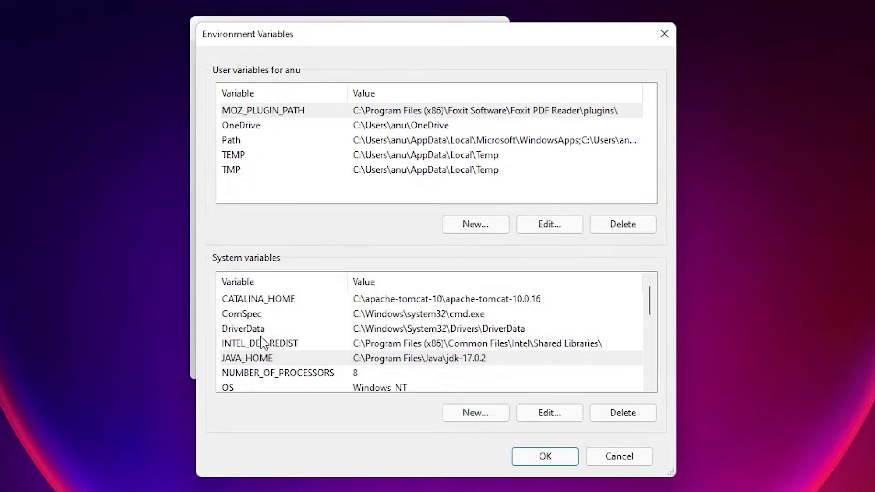
Review the system Path entries, including jdk-17.0.2\bin, and save the environment variables.
click(265, 343)
scroll(267, 365, down, 1)
double_click(249, 360)
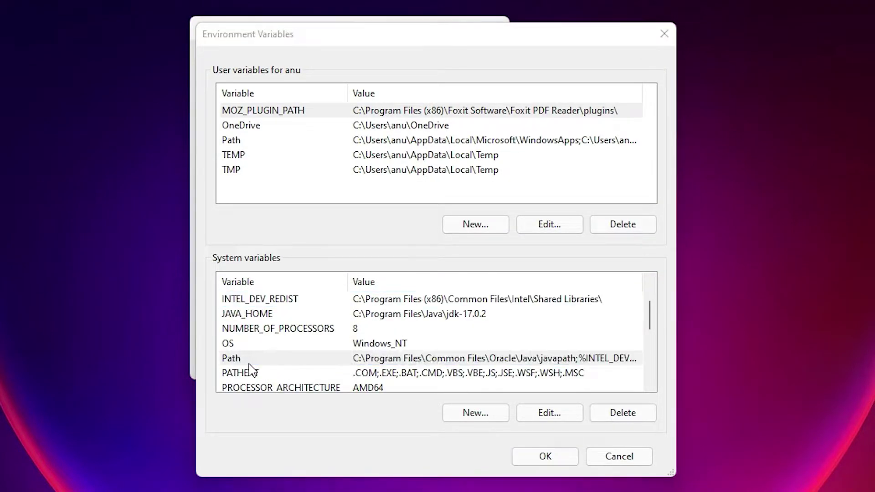
click(318, 370)
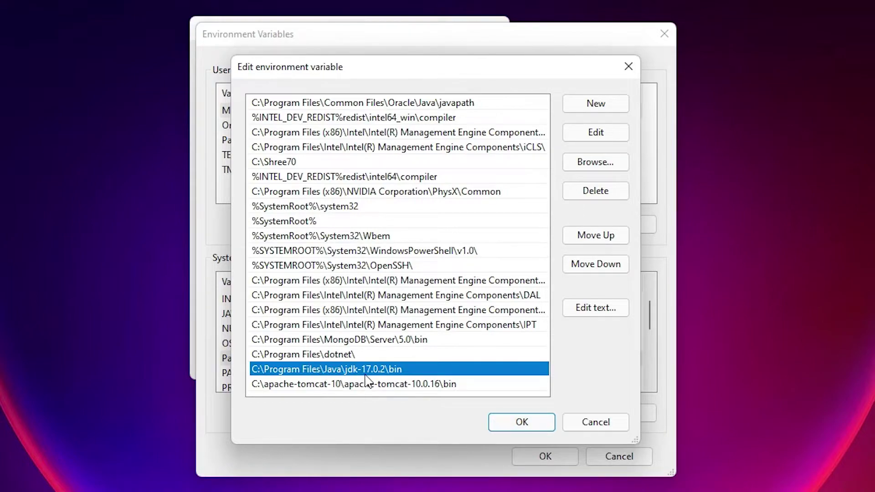
click(536, 420)
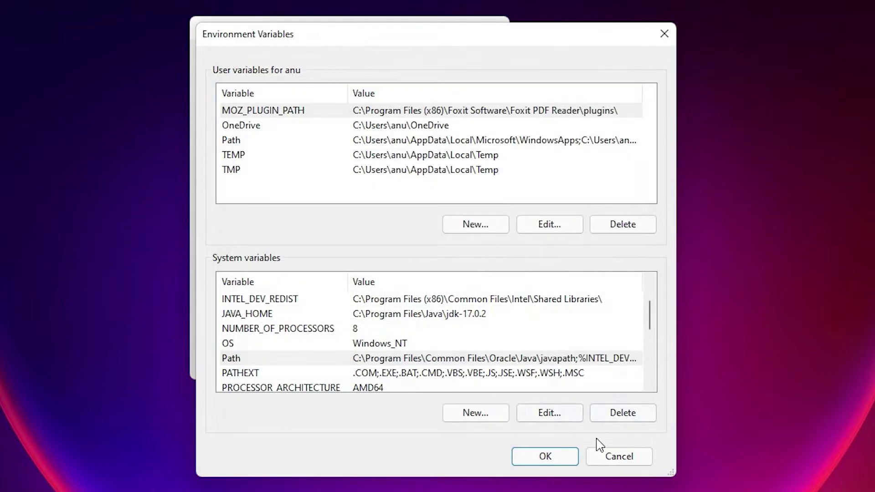
click(540, 453)
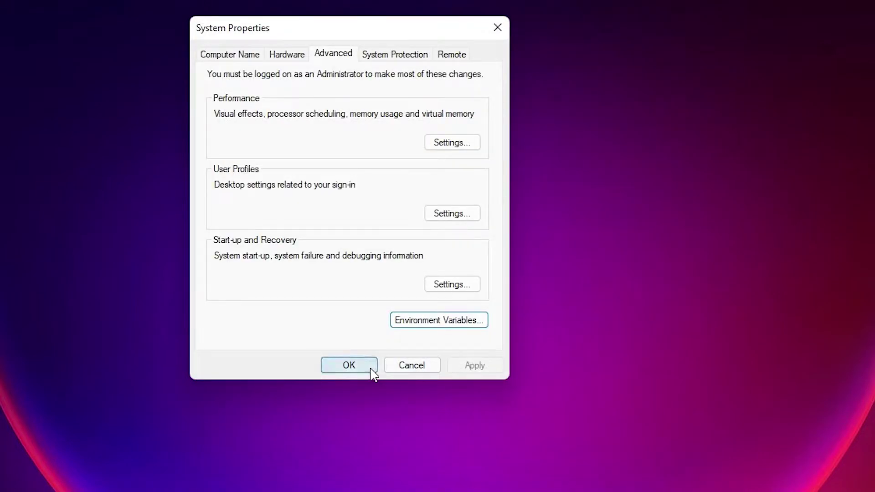
Close System Properties and browse File Explorer to C:\apache-tomcat-10\apache-tomcat-10.0.16\bin.
click(370, 369)
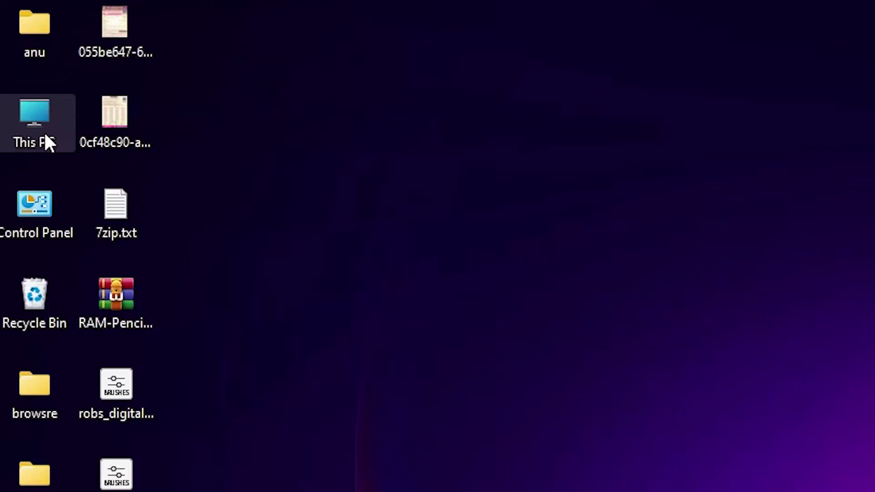
double_click(23, 68)
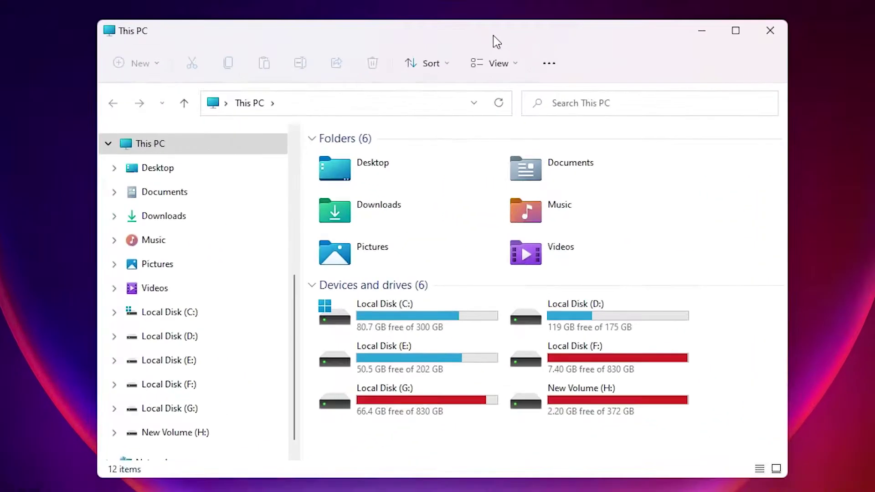
double_click(395, 335)
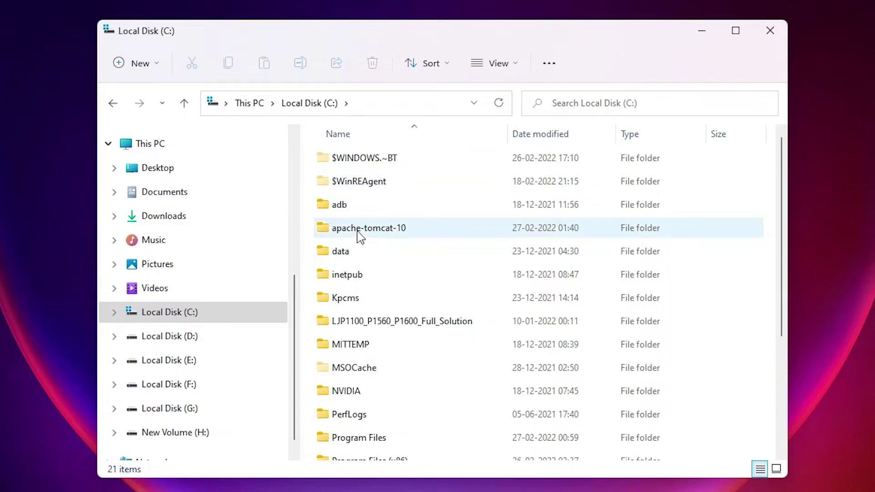
double_click(388, 232)
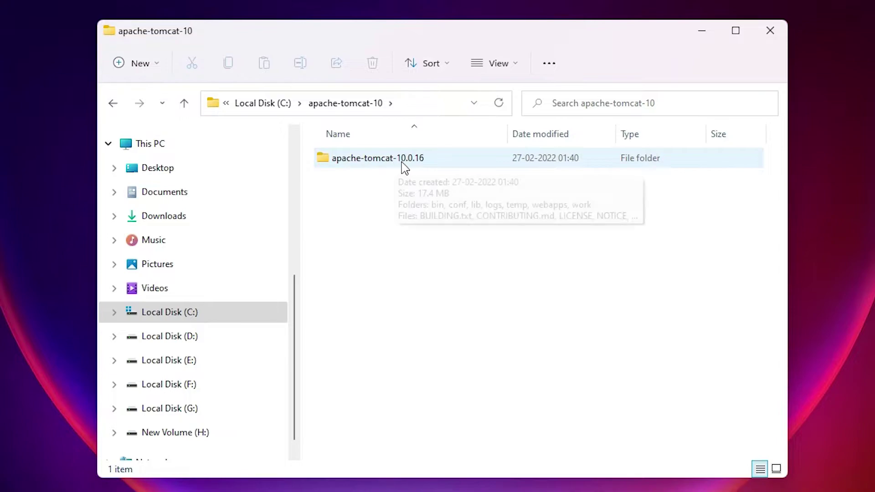
double_click(394, 164)
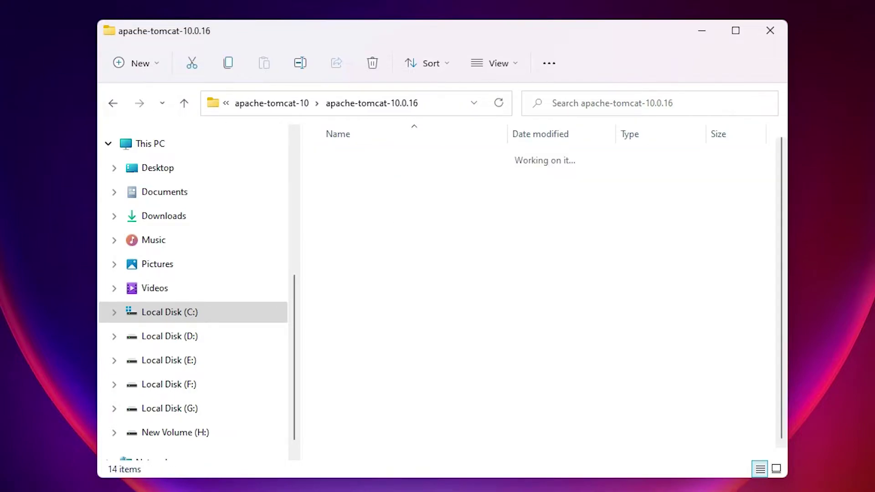
mouse_move(335, 167)
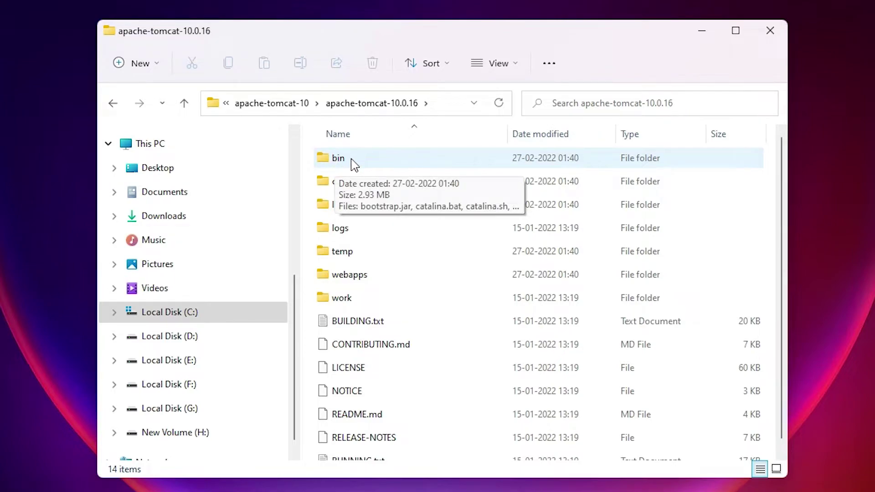
double_click(352, 163)
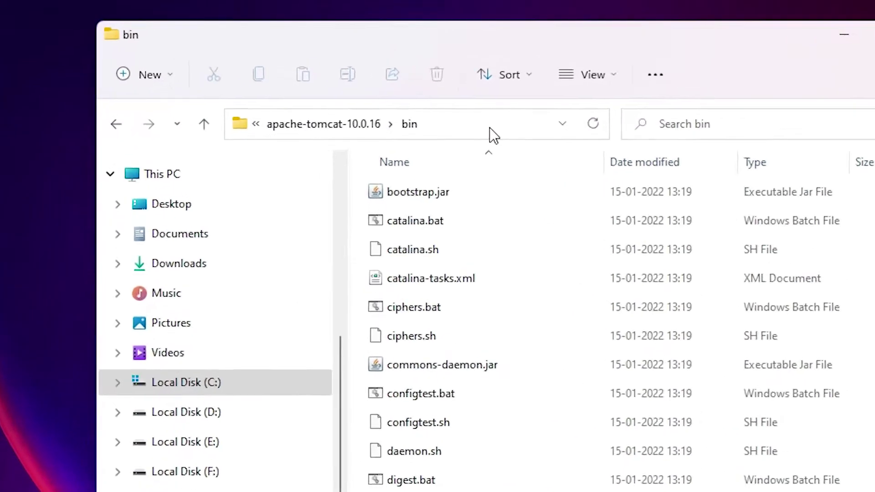
Copy the bin folder's full path from the address bar and minimize File Explorer.
click(490, 127)
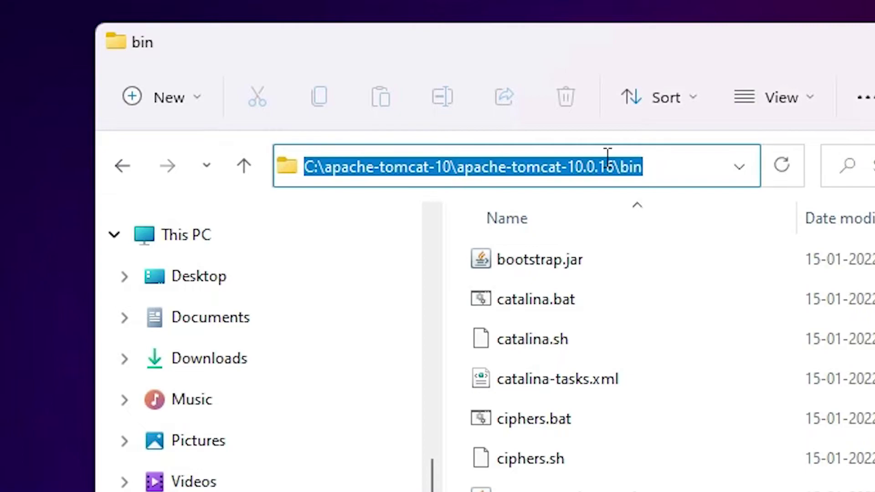
click(656, 165)
drag(656, 164, 279, 160)
right_click(523, 171)
click(302, 259)
click(753, 49)
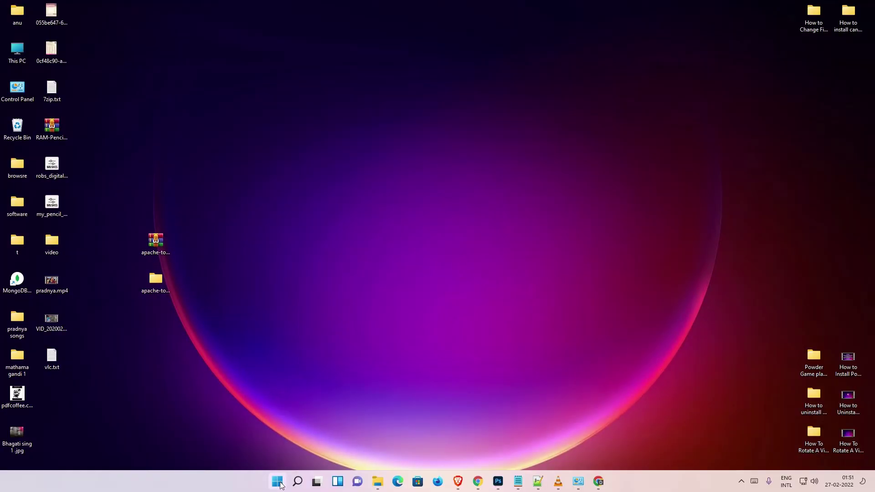
Launch Command Prompt as administrator from a 'cmd' search.
click(277, 482)
text(cm)
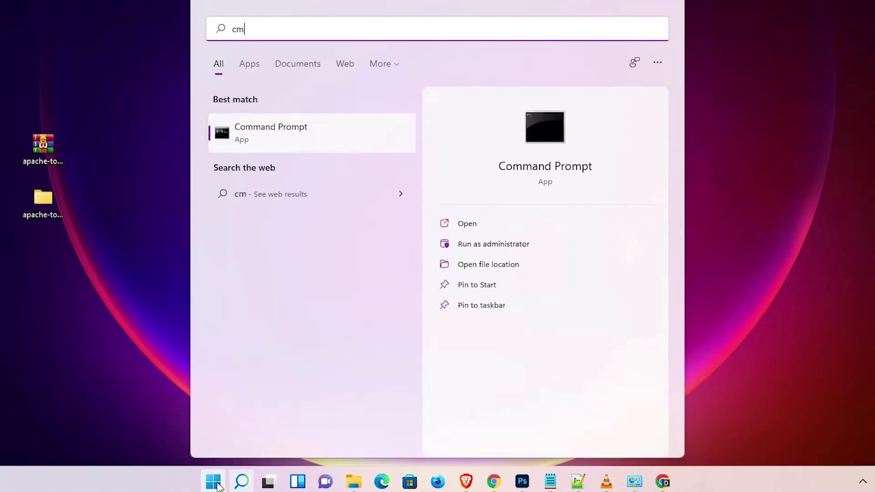
text(d)
right_click(245, 137)
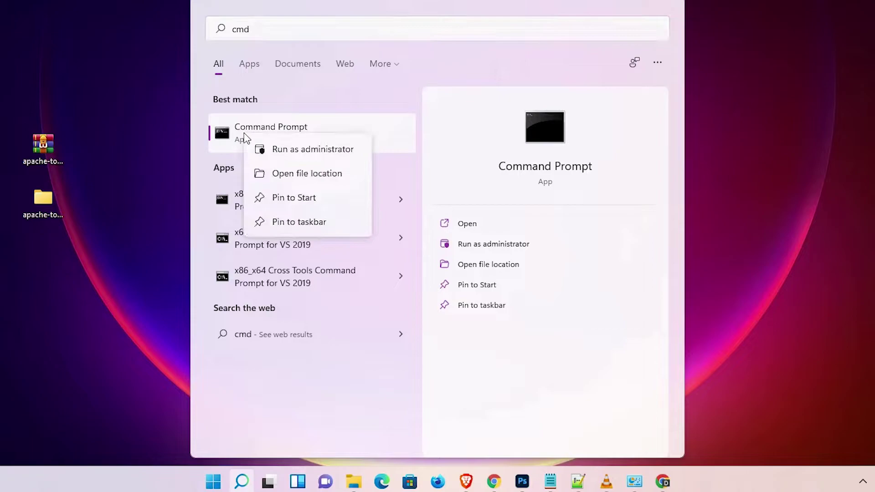
click(328, 155)
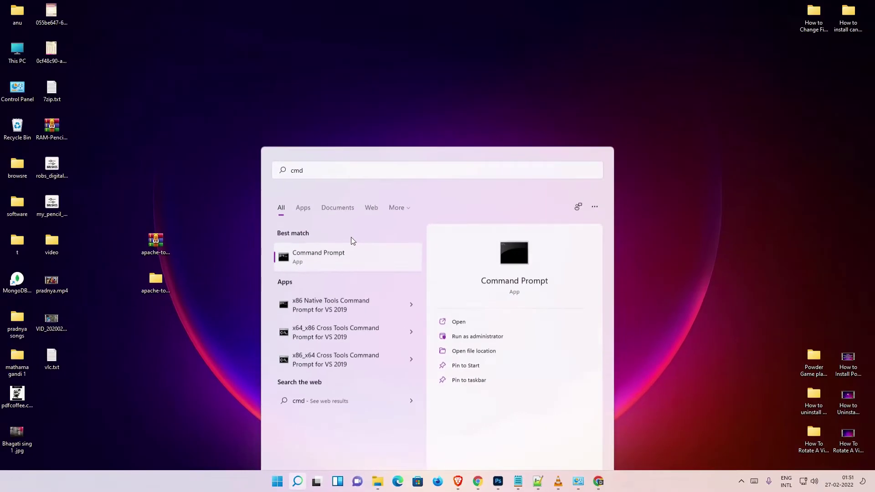
drag(383, 79, 567, 121)
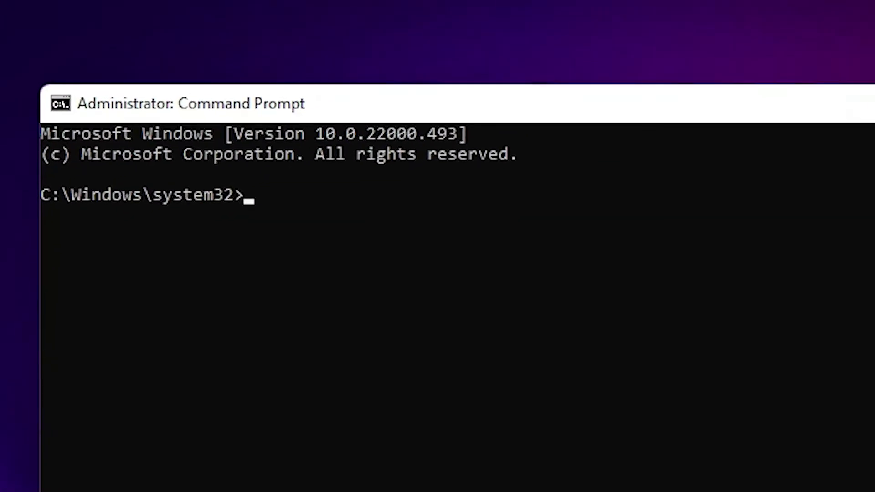
Change into the pasted Tomcat bin folder and run the startup script.
text(cd)
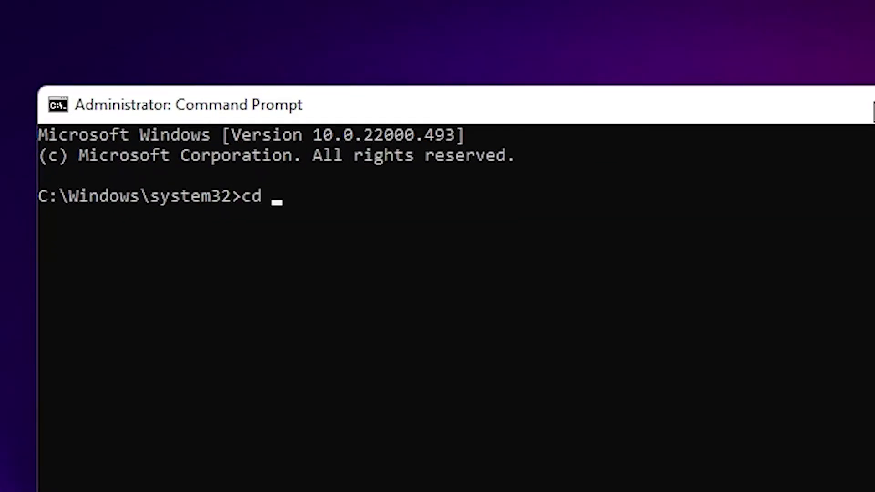
key(ctrl+v)
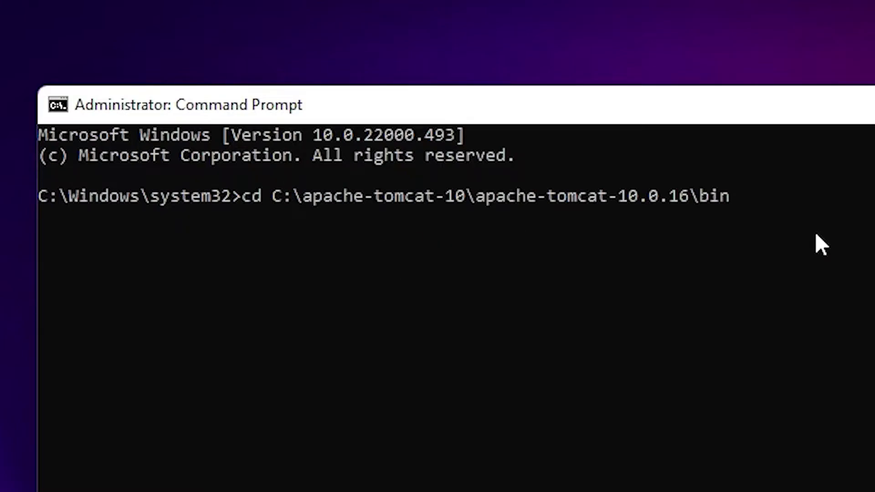
key(Return)
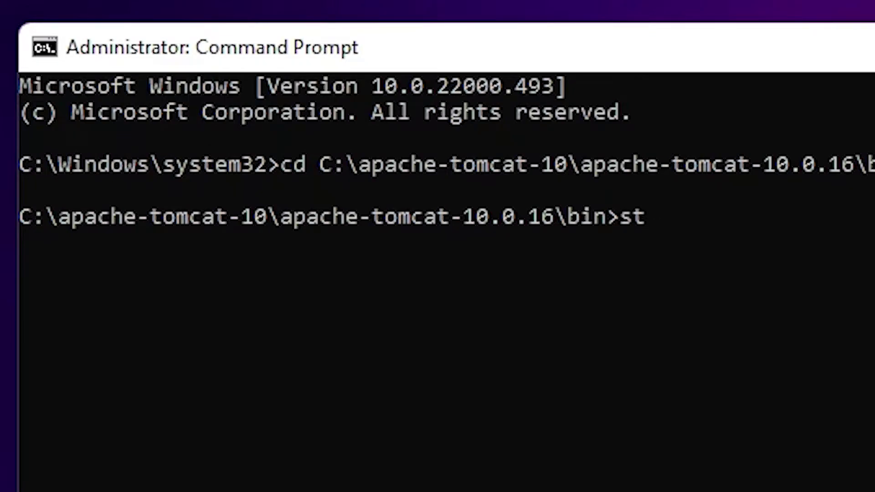
text(artup)
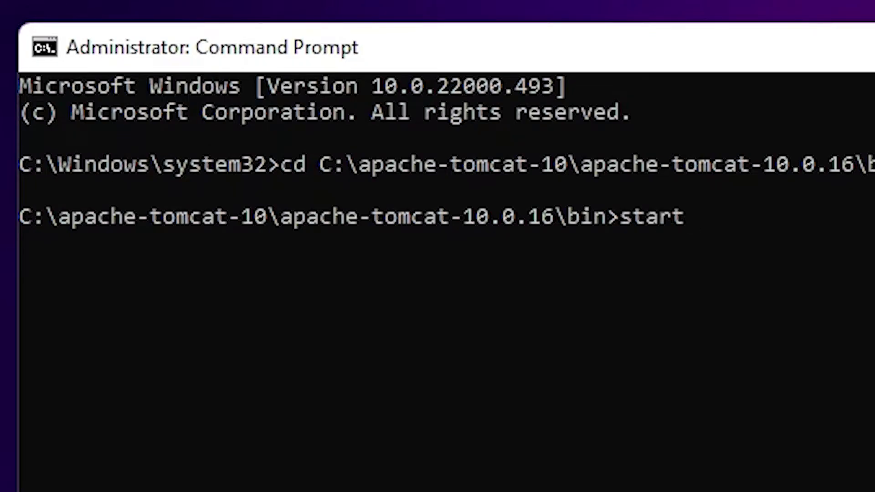
key(Return)
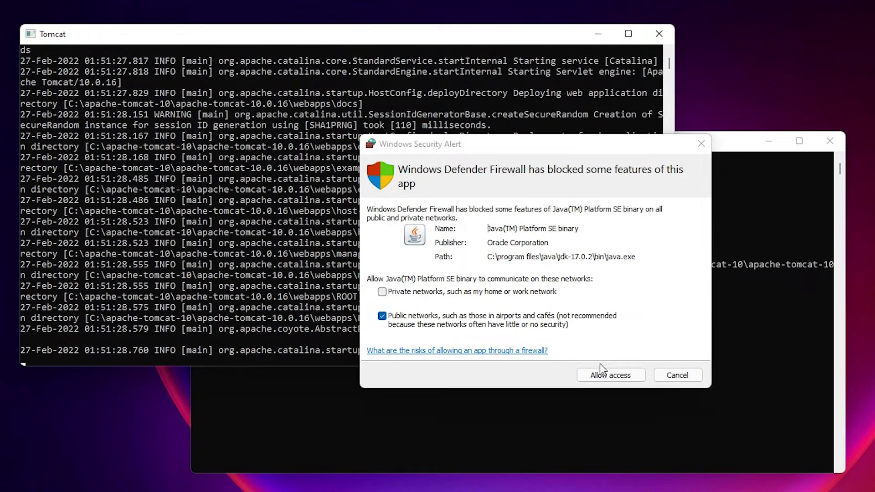
Allow Java through Windows Defender Firewall so Tomcat finishes starting on http-nio-8080.
click(614, 378)
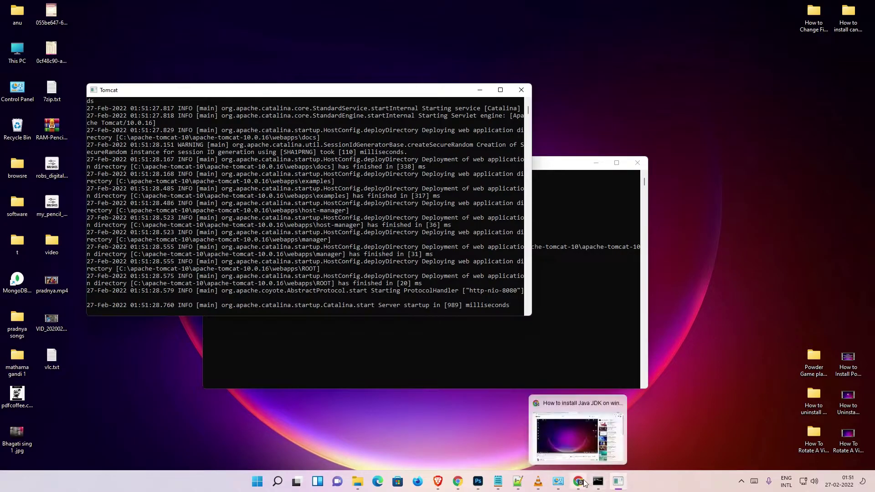
click(584, 483)
Load localhost:8080 in a new Chrome tab to show the Apache Tomcat/10.0.16 welcome page.
click(450, 8)
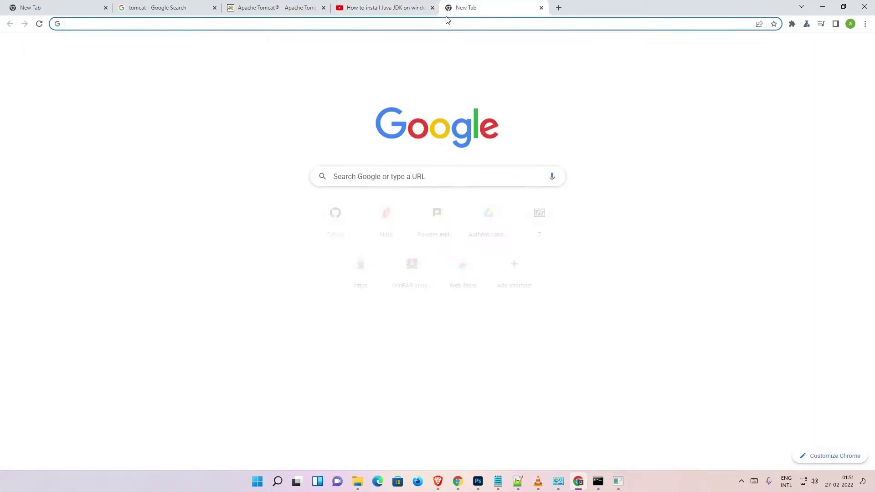
click(447, 22)
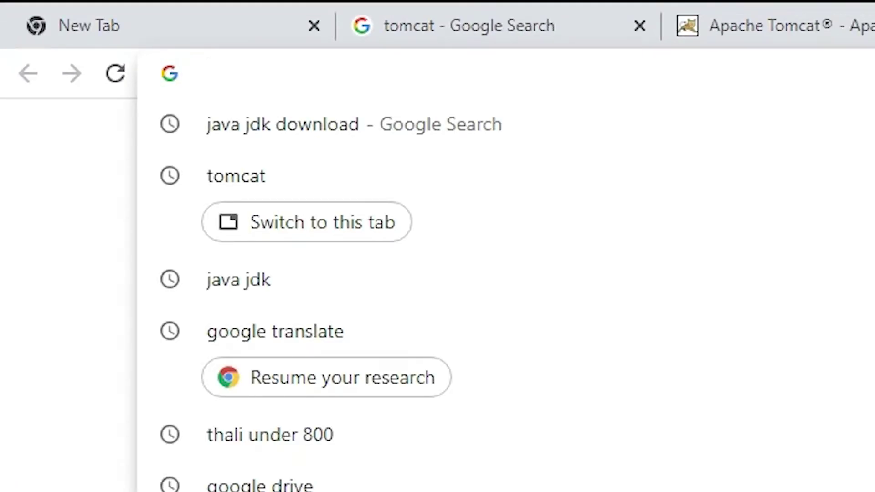
text(local)
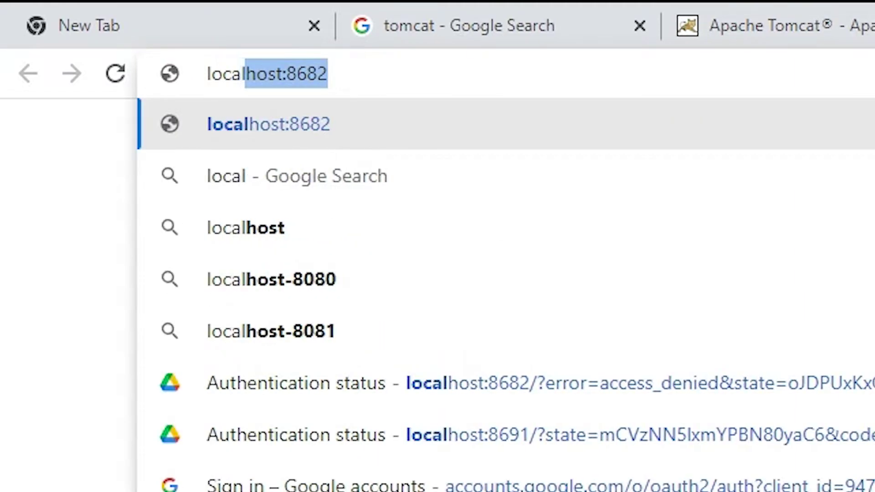
text(host)
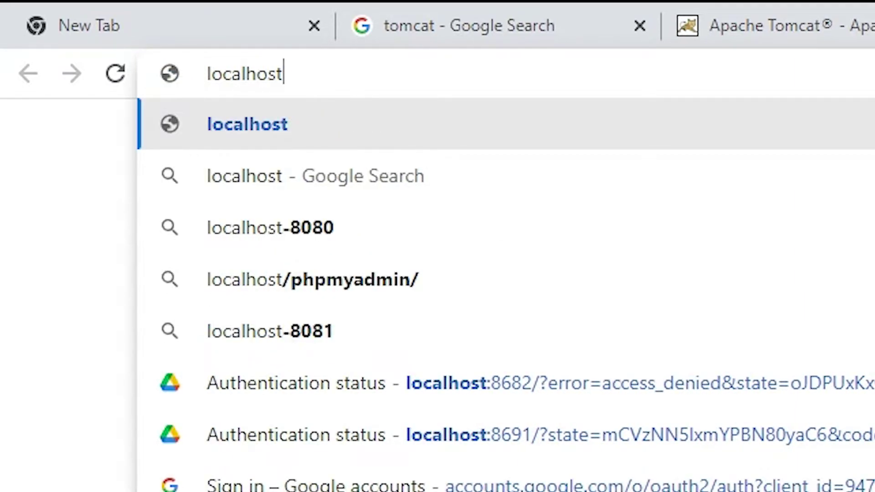
text(:8)
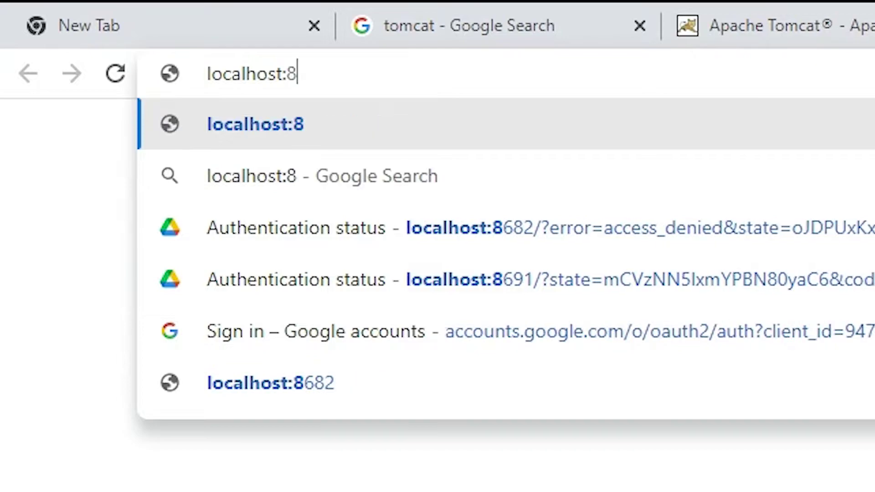
text(080)
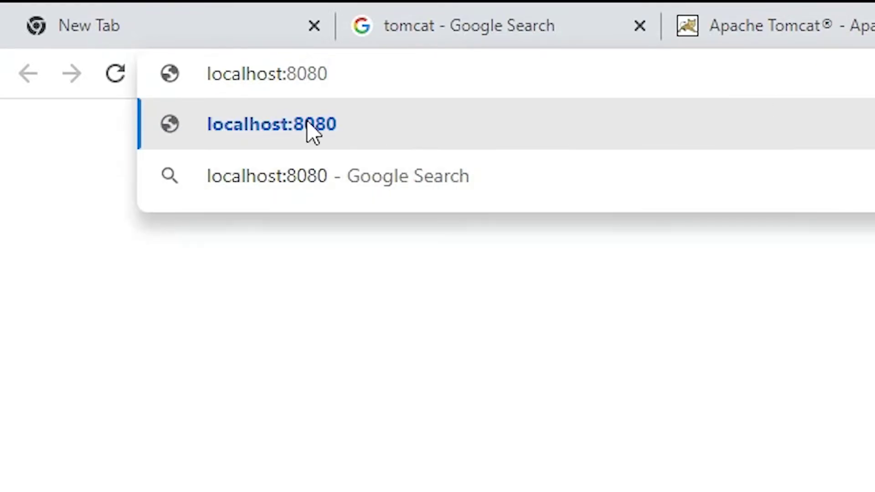
click(288, 74)
drag(288, 74, 283, 75)
click(306, 73)
click(328, 73)
drag(288, 75, 283, 74)
click(354, 75)
key(Return)
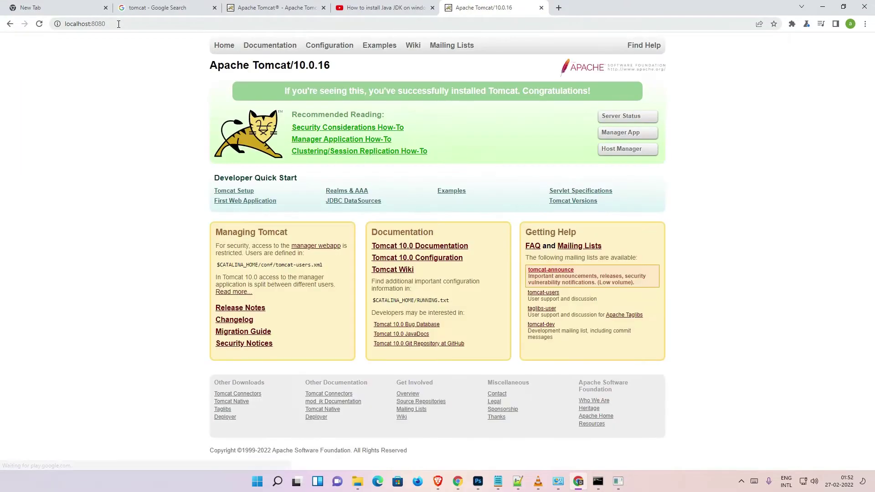
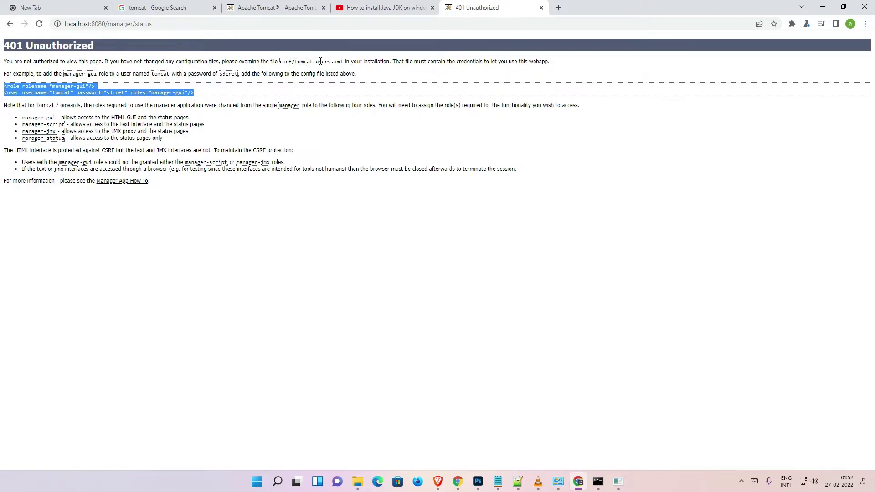
Minimize the browser, Tomcat console and Command Prompt windows to reach the desktop.
click(823, 7)
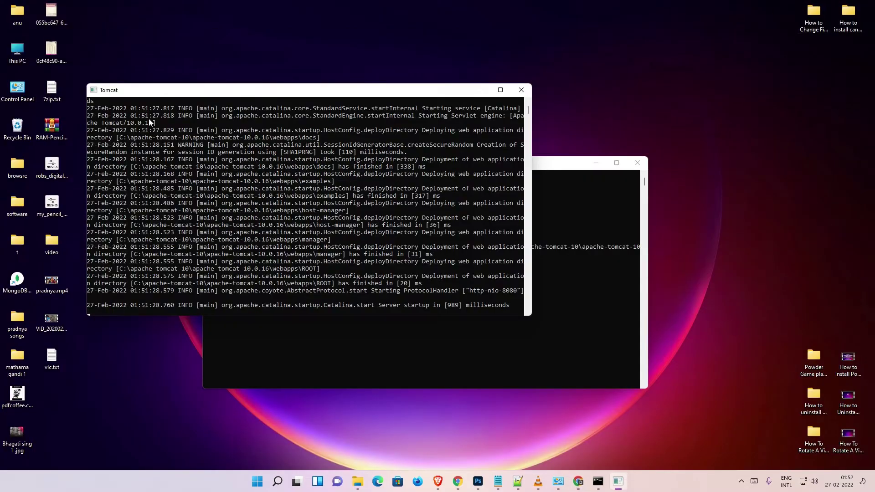
click(479, 90)
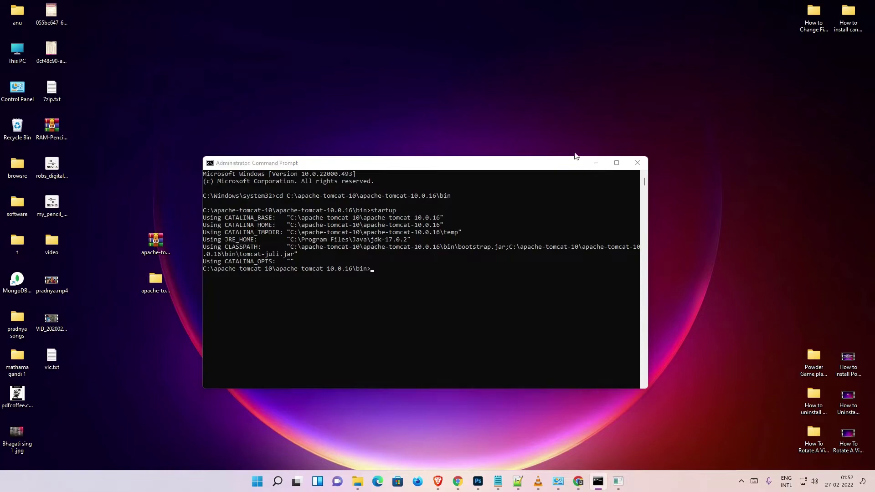
click(596, 163)
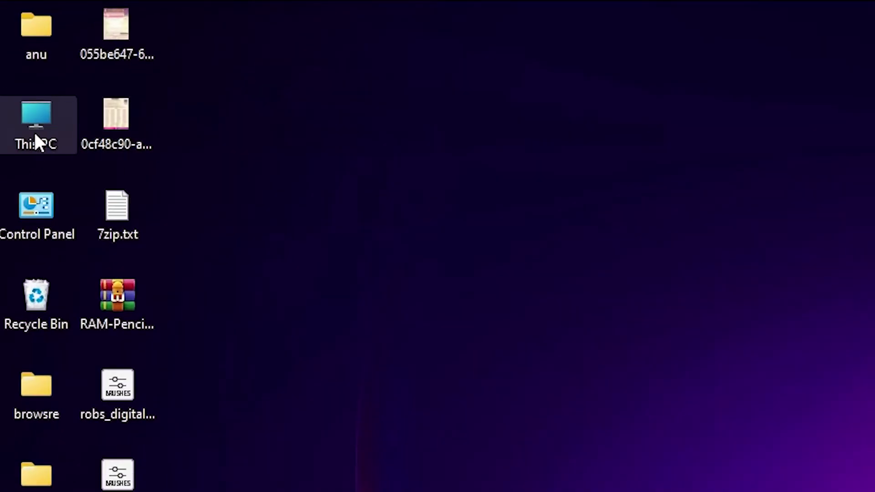
Browse This PC > C: > apache-tomcat-10 > apache-tomcat-10.0.16 > conf and right-click tomcat-users.xml.
double_click(36, 136)
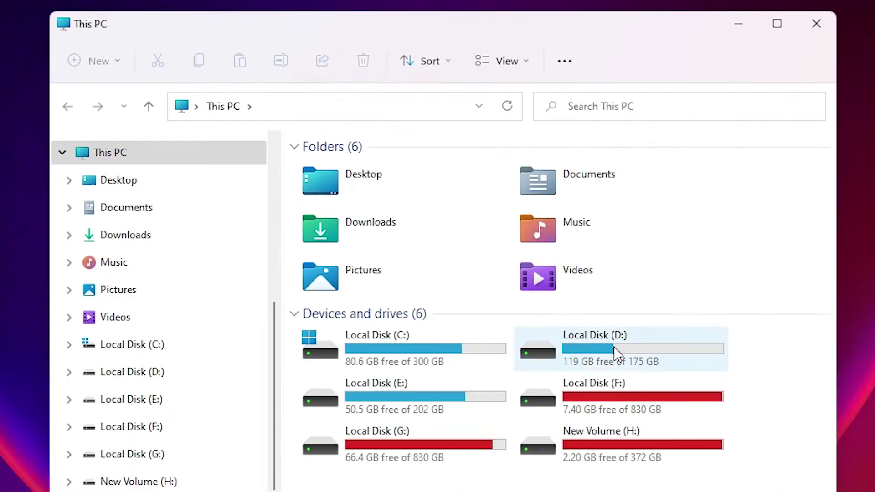
double_click(430, 335)
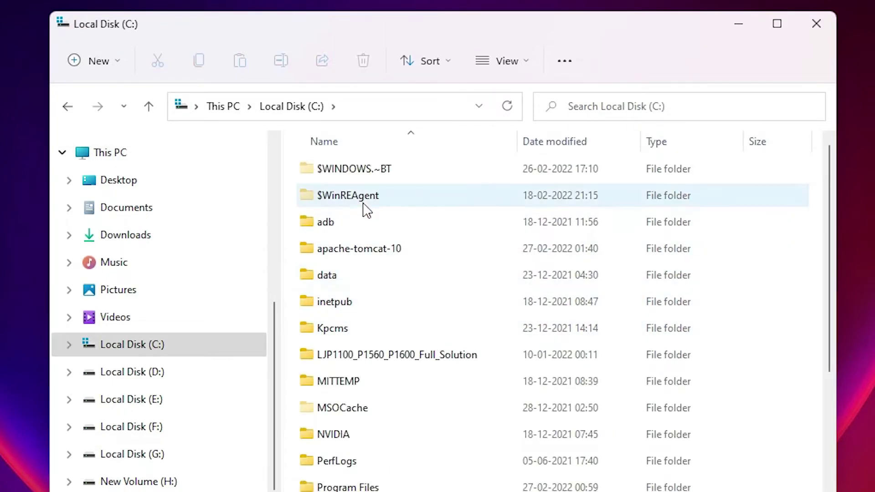
double_click(370, 250)
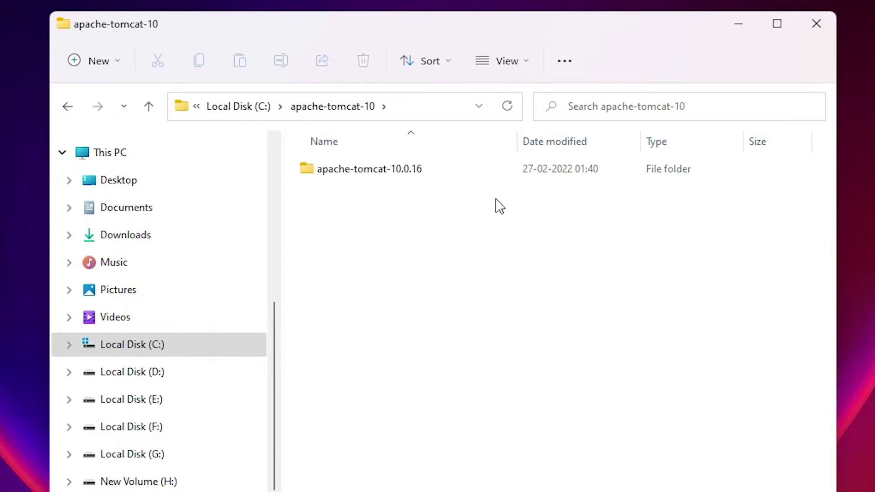
double_click(395, 176)
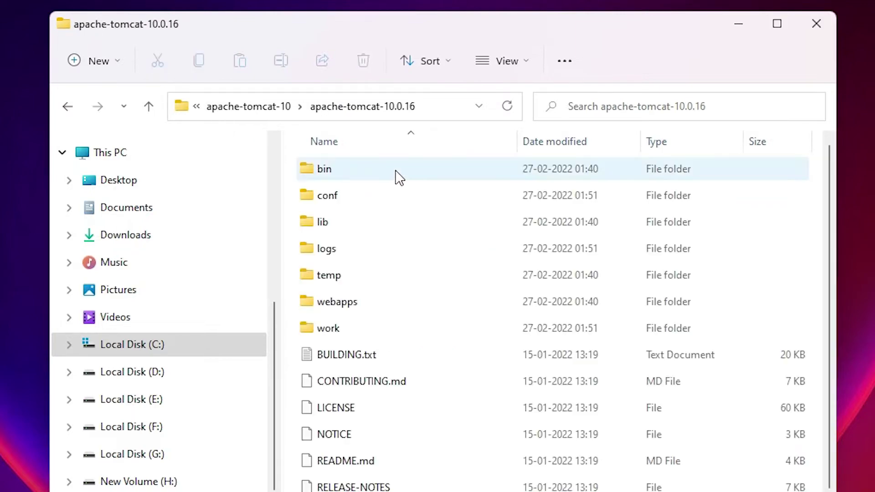
double_click(364, 203)
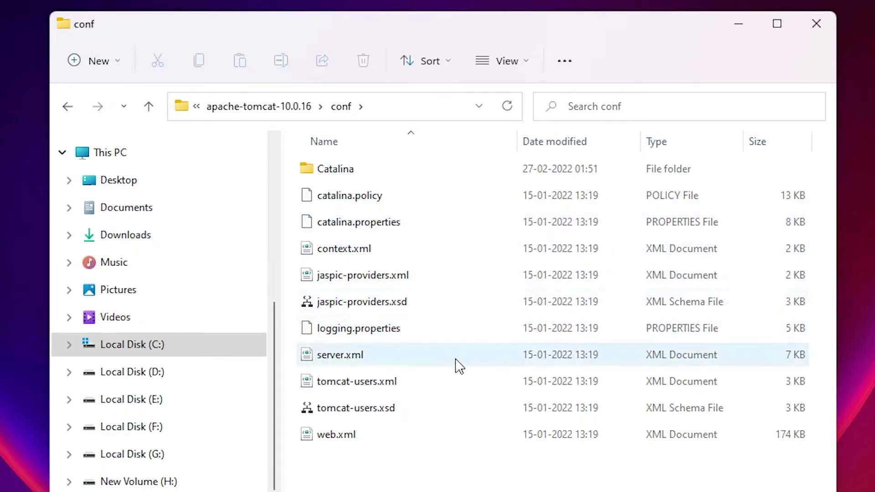
click(386, 379)
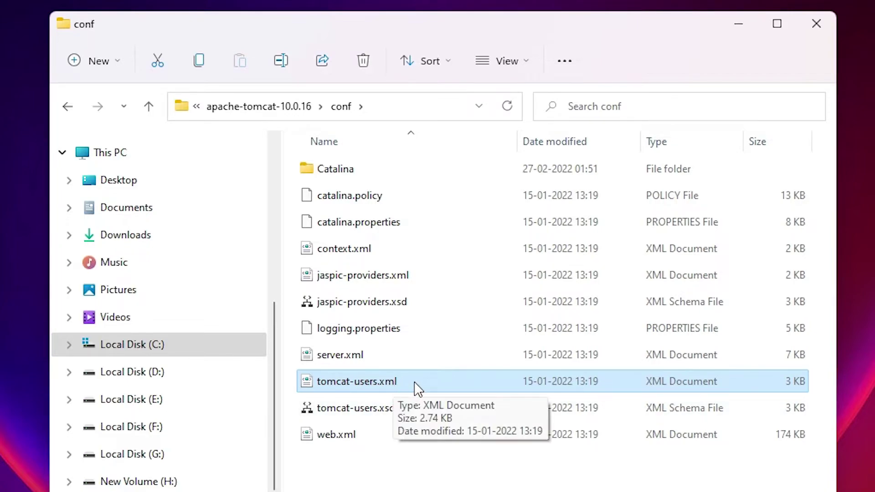
right_click(379, 386)
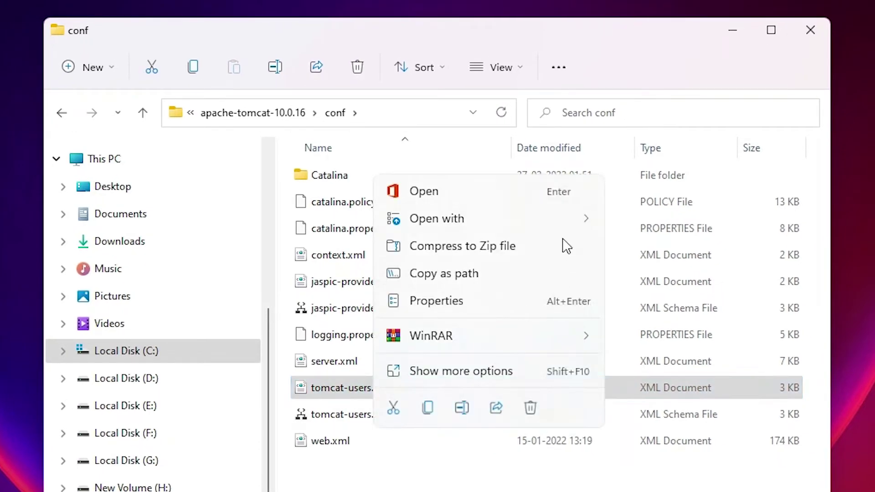
Choose another app for tomcat-users.xml and browse this PC for one.
mouse_move(532, 223)
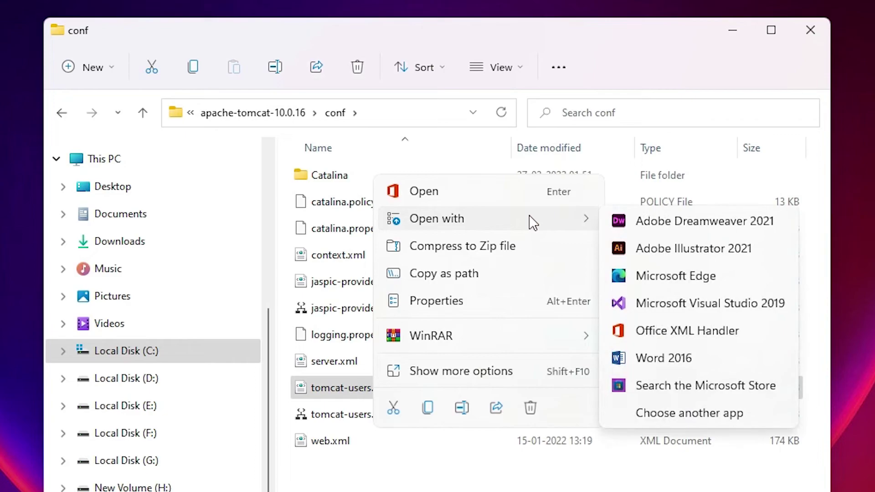
click(679, 414)
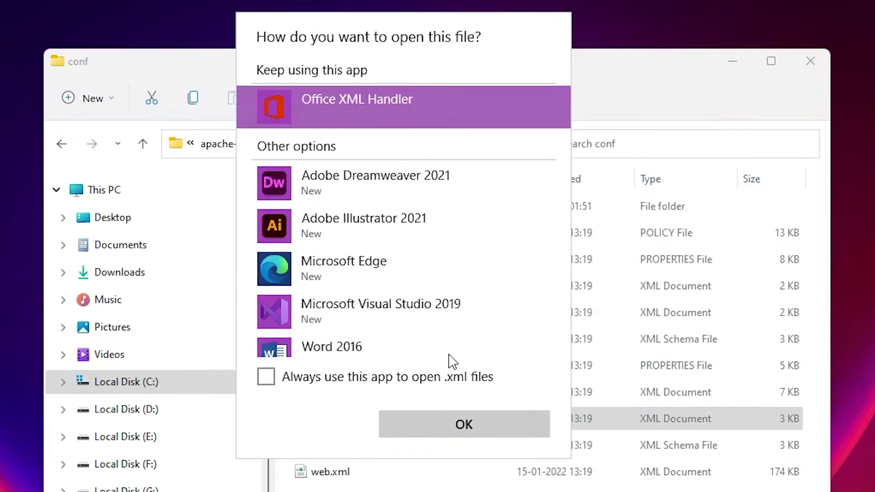
scroll(465, 276, down, 3)
click(305, 332)
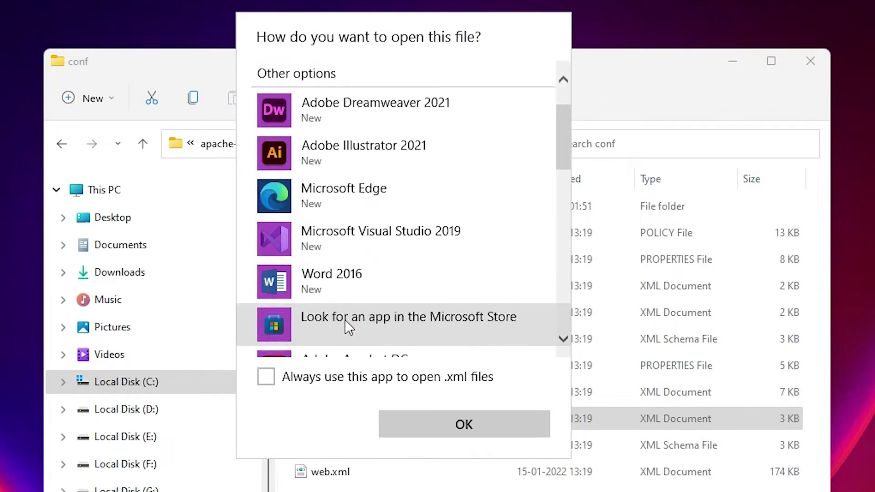
scroll(346, 319, down, 5)
scroll(345, 318, down, 6)
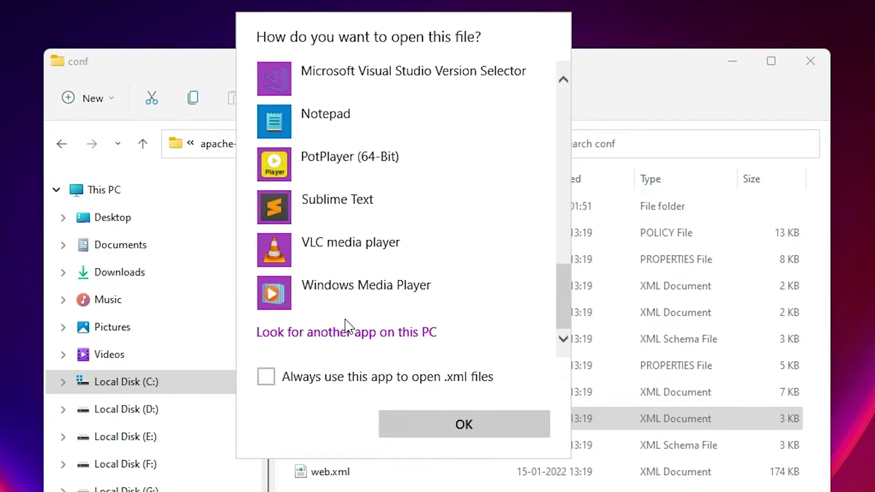
click(396, 333)
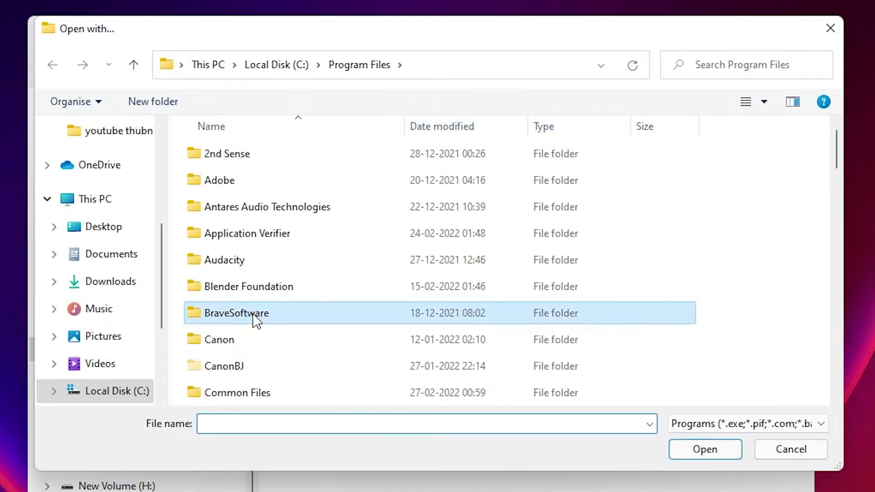
Pick Program Files\Notepad++\notepad++.exe as the app and open tomcat-users.xml in Notepad++.
click(254, 320)
key(n)
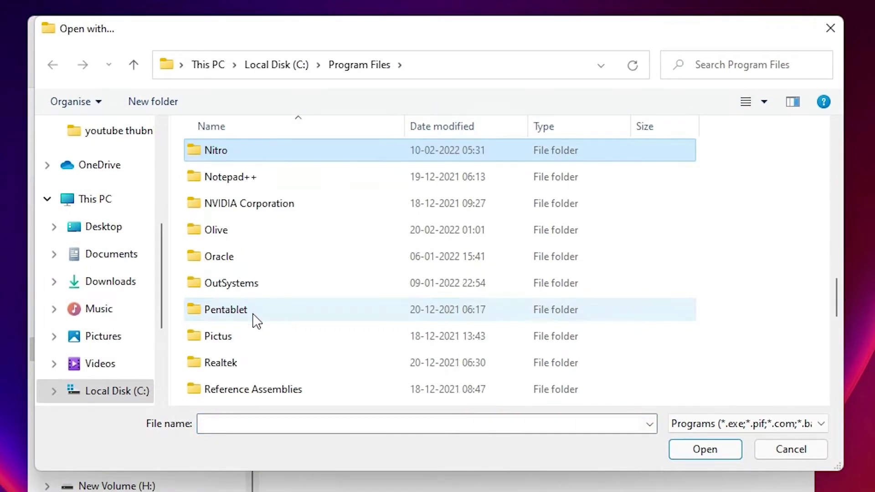
double_click(250, 183)
click(246, 319)
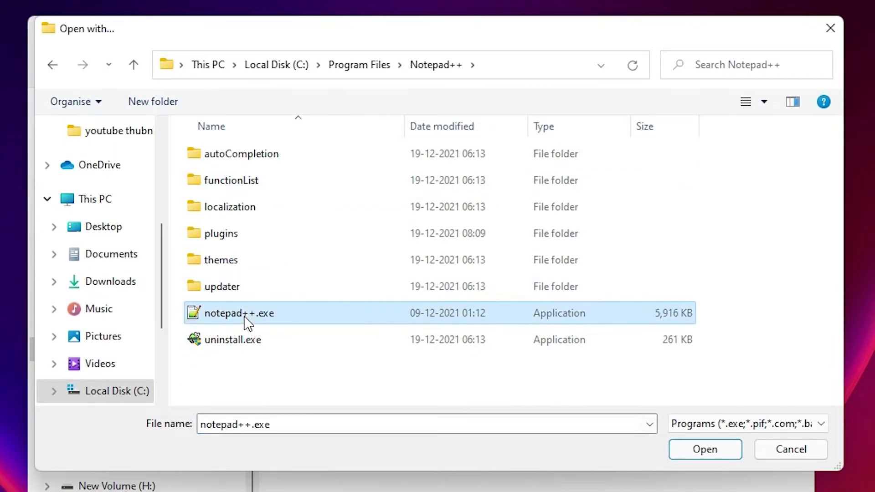
click(702, 450)
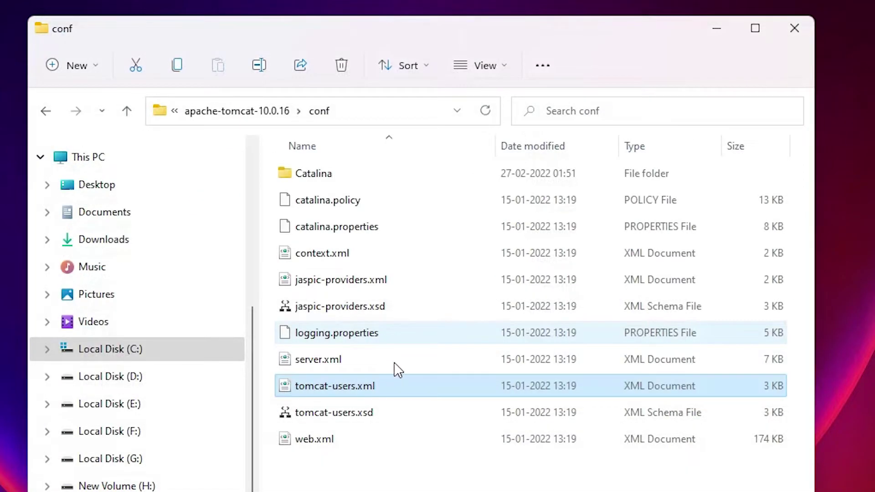
drag(545, 195, 551, 349)
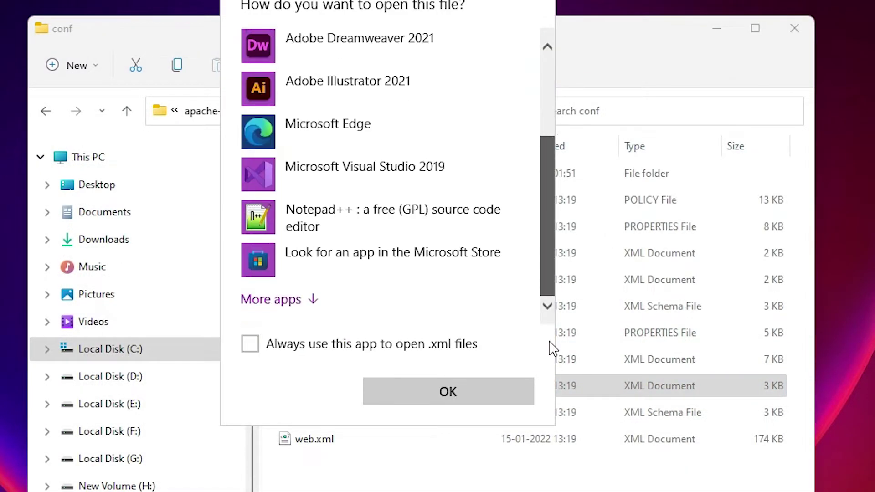
double_click(406, 215)
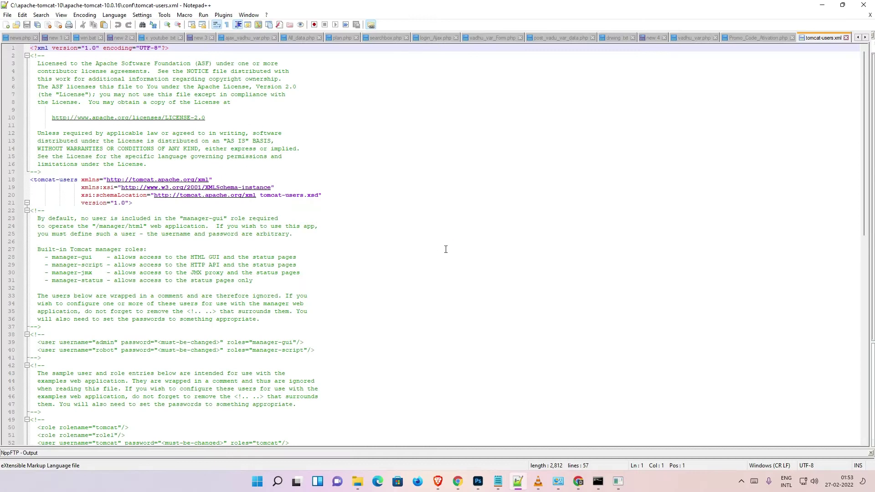
Paste two copies of the manager-gui role and user lines before the closing tomcat-users tag.
scroll(556, 269, down, 13)
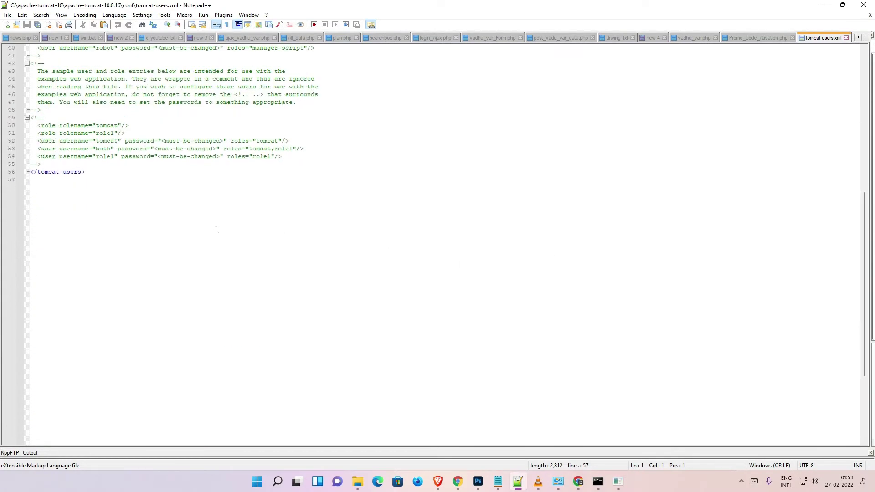
click(63, 166)
key(Return)
key(Return)
key(Return)
key(Return)
key(Return)
key(Return)
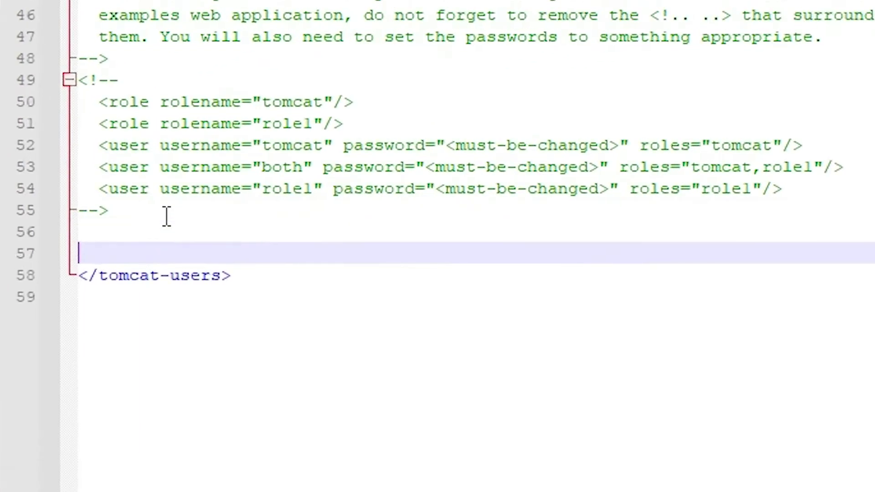
click(45, 183)
key(ctrl+v)
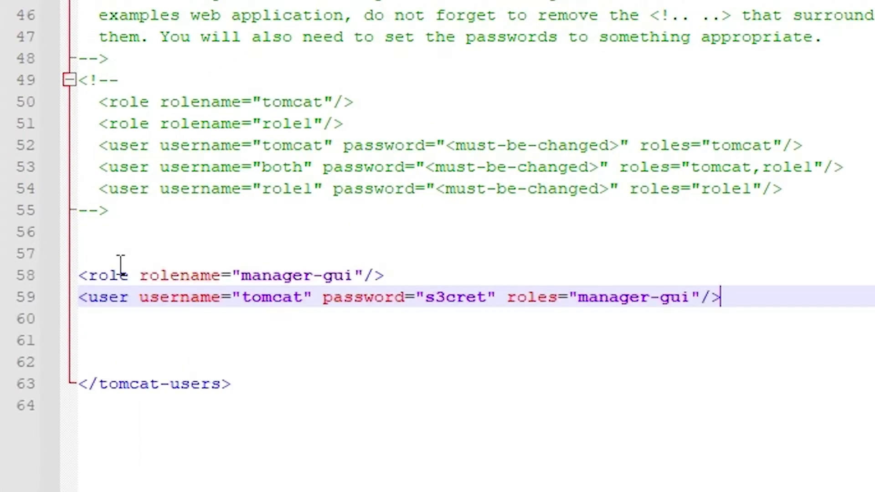
key(Return)
key(Return)
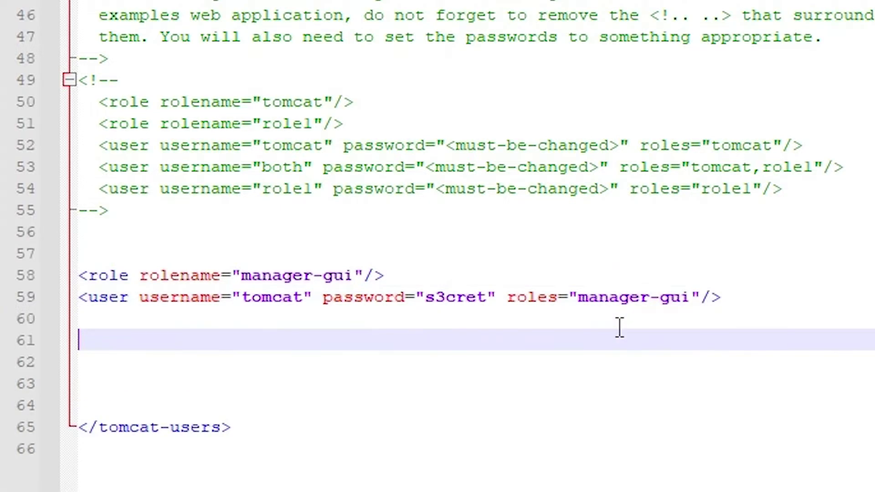
key(ctrl+v)
click(337, 319)
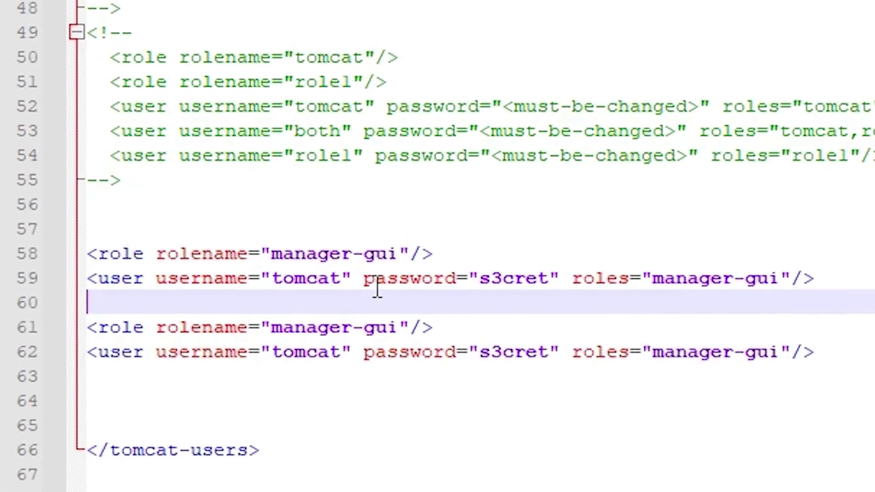
click(351, 253)
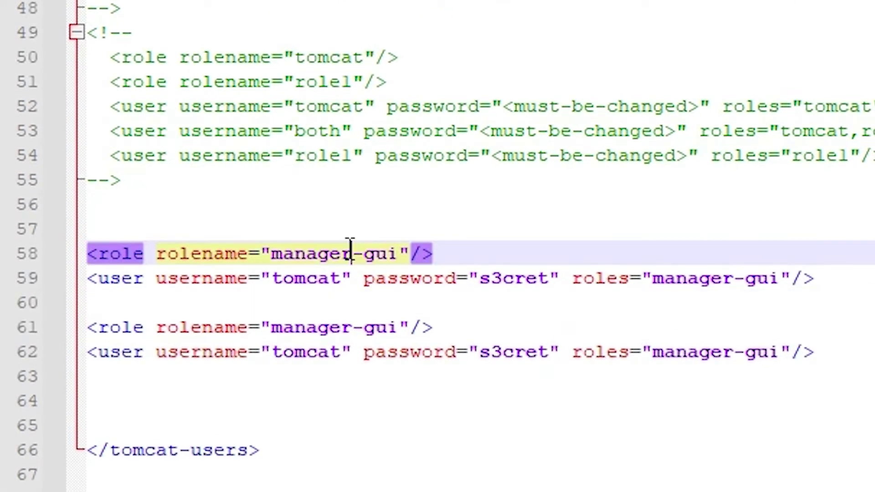
click(304, 278)
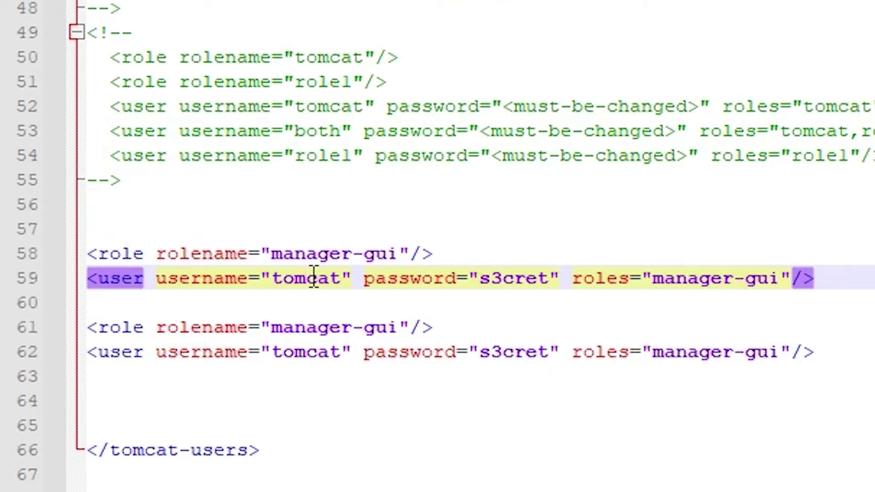
key(Right)
text(m)
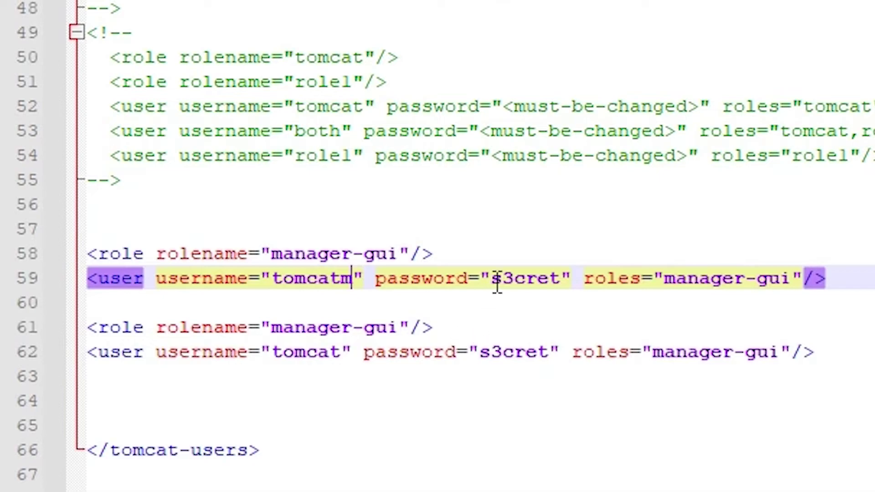
drag(496, 279, 561, 279)
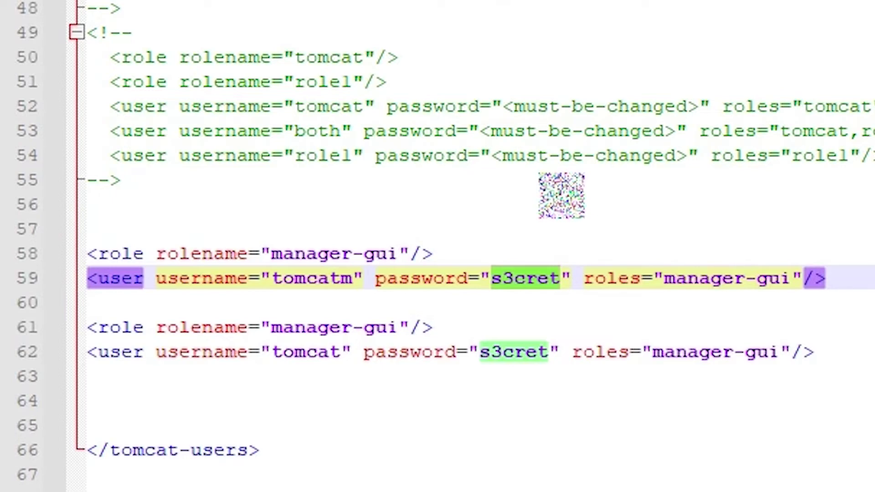
text(passwo)
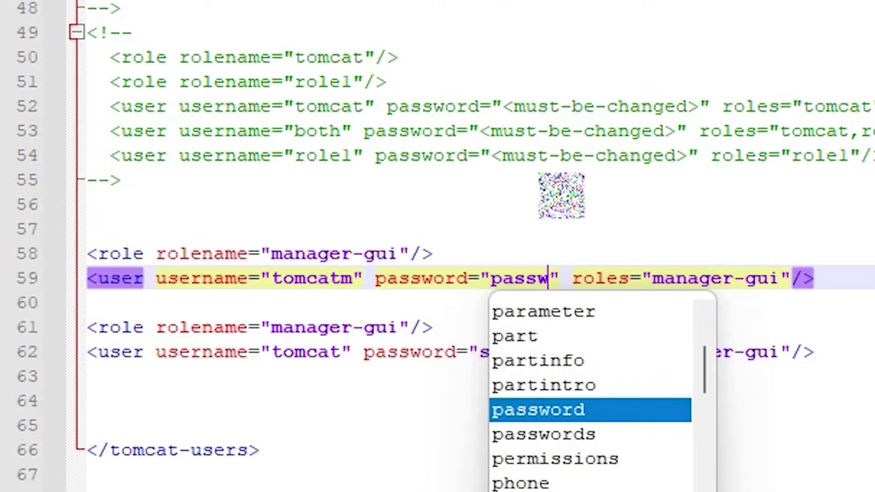
text(rd)
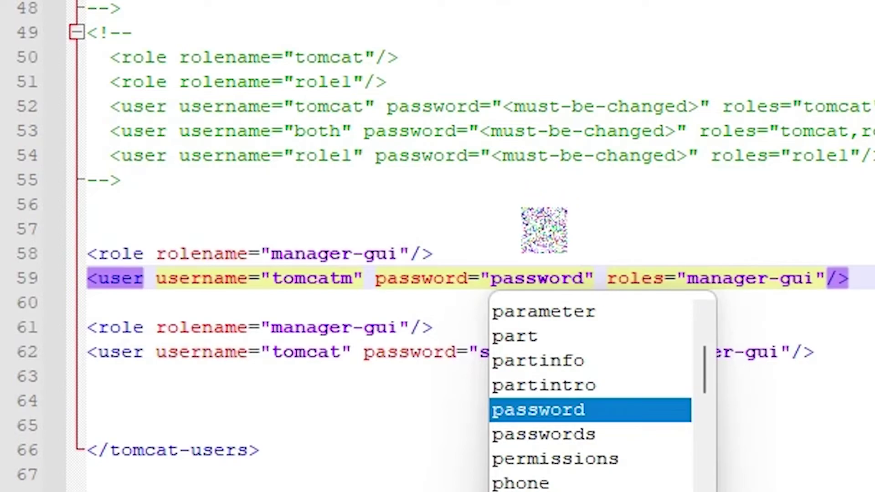
key(Escape)
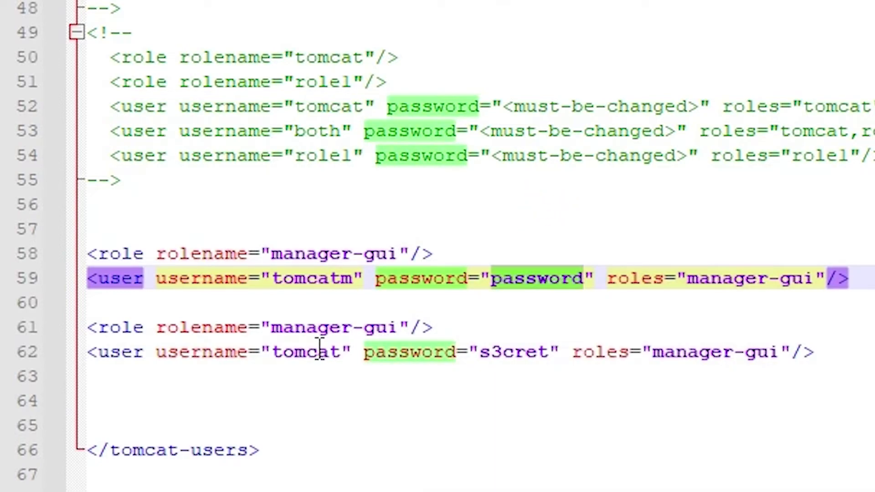
Change the second role name to admin-gui and append 'a' to the second username.
click(318, 352)
key(Right)
key(Right)
key(Right)
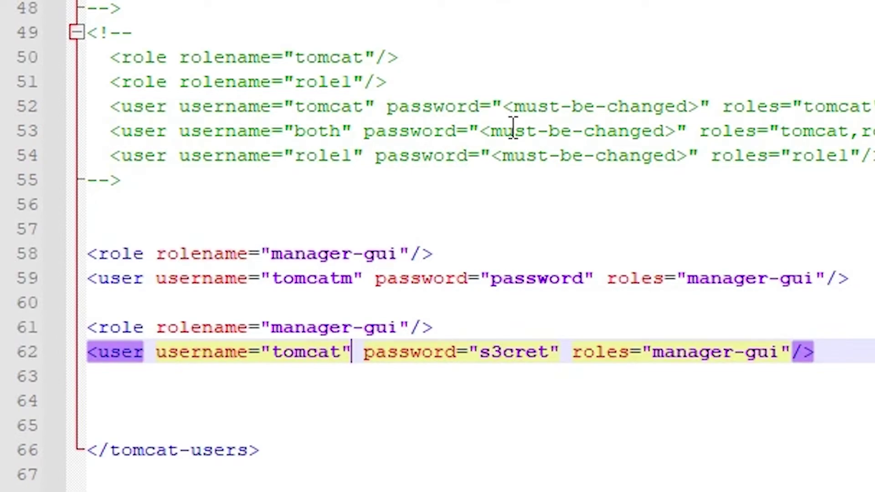
key(Left)
drag(273, 329, 352, 327)
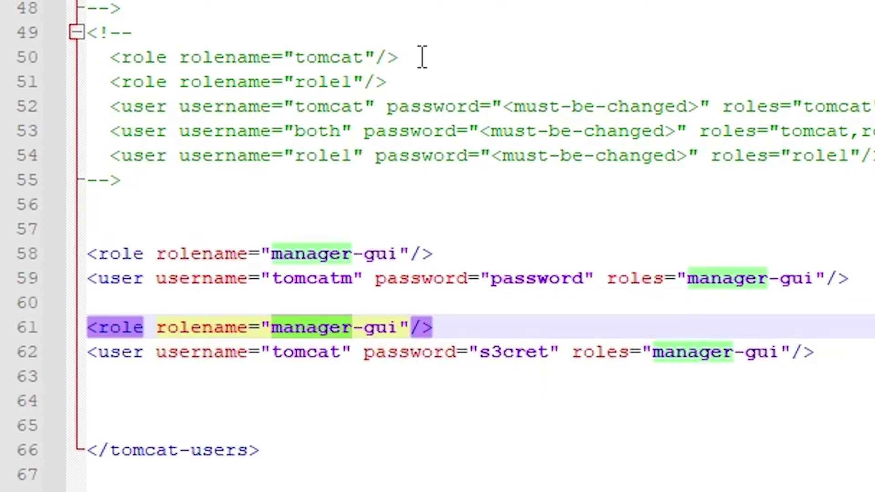
text(a)
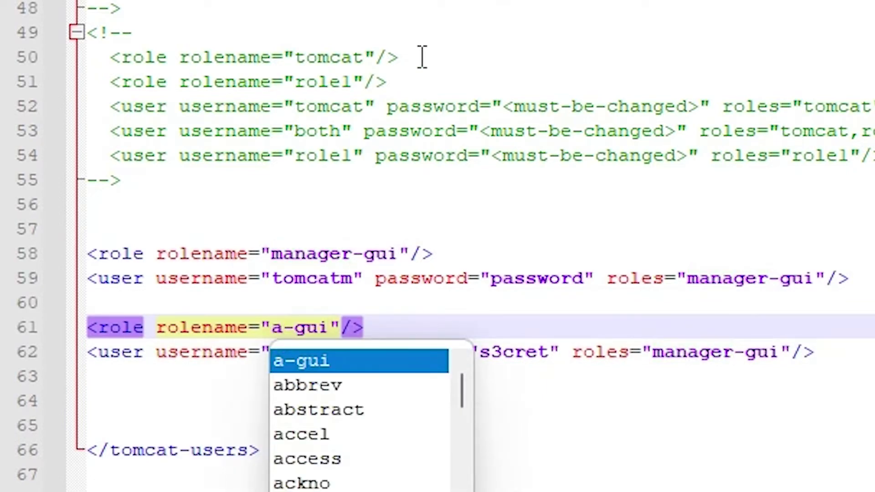
text(dmin)
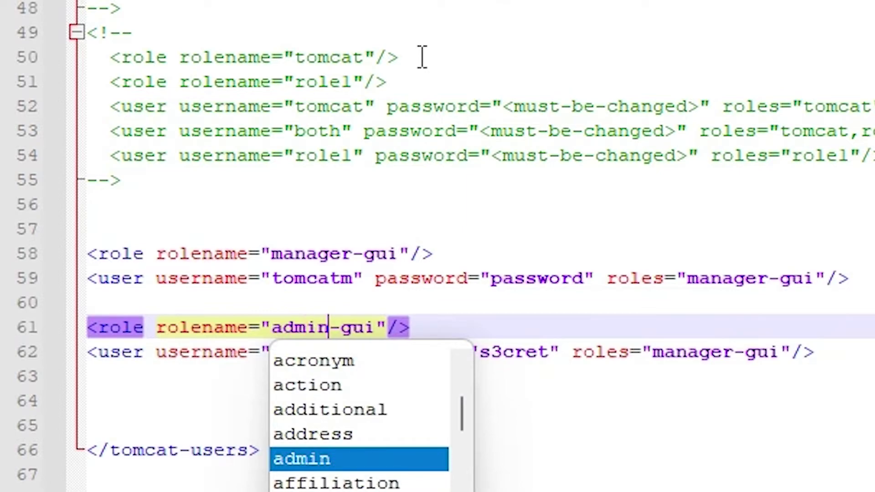
click(408, 132)
double_click(310, 352)
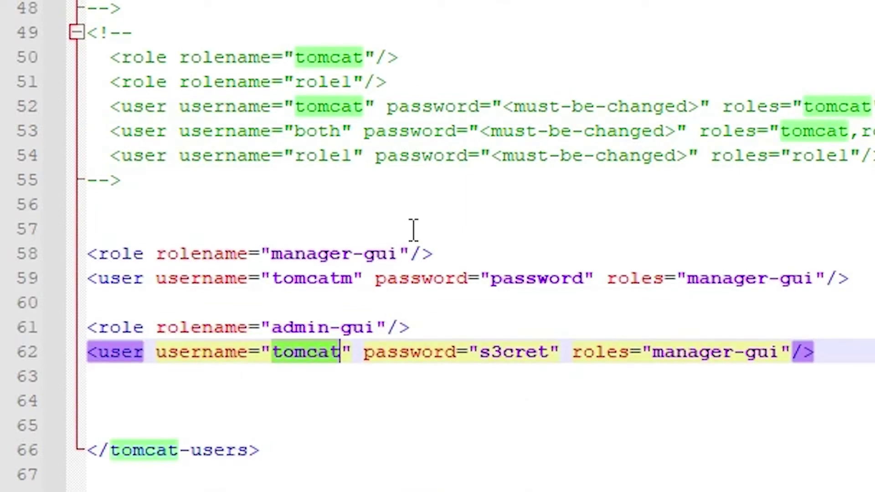
key(Right)
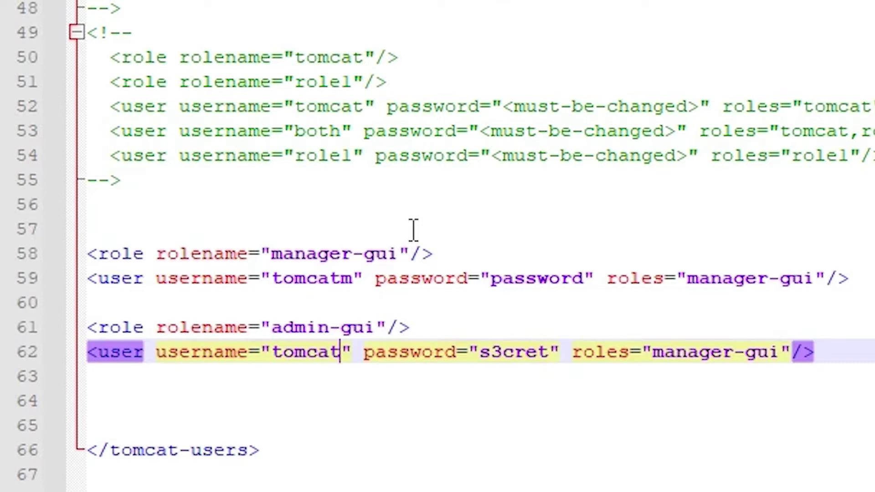
text(a)
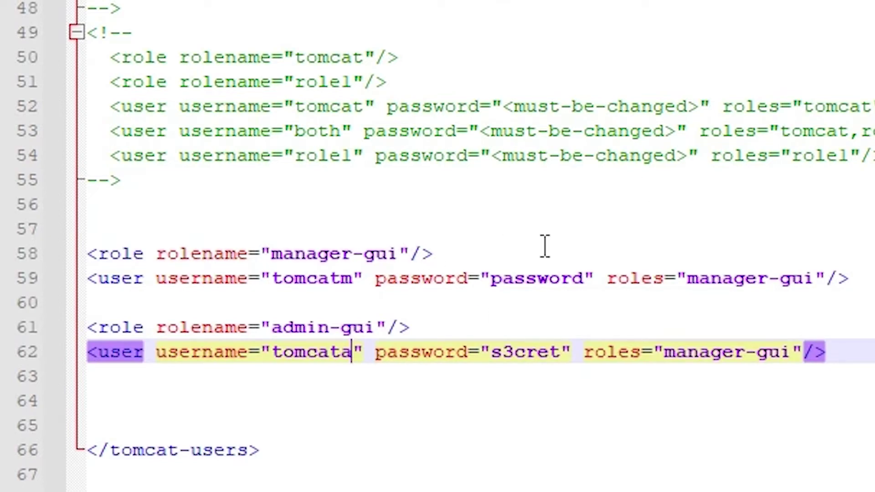
Give the second user the same password as the first user.
click(583, 279)
double_click(559, 285)
key(ctrl+c)
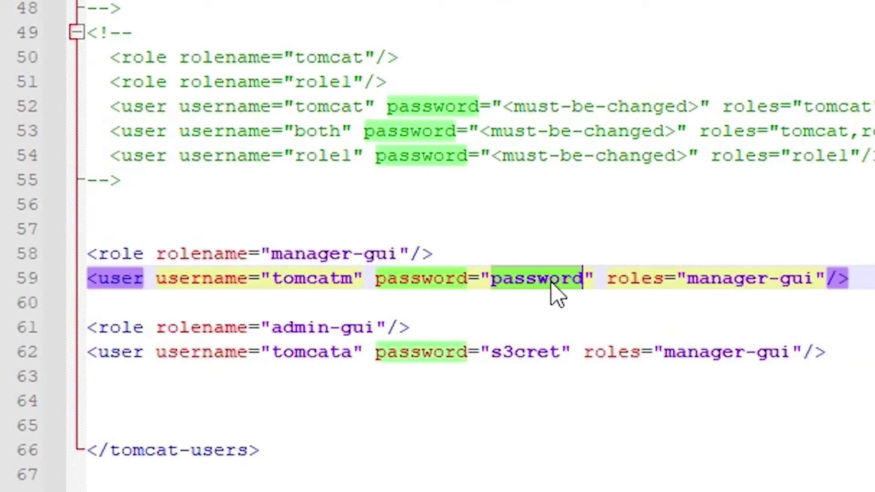
double_click(530, 358)
key(ctrl+v)
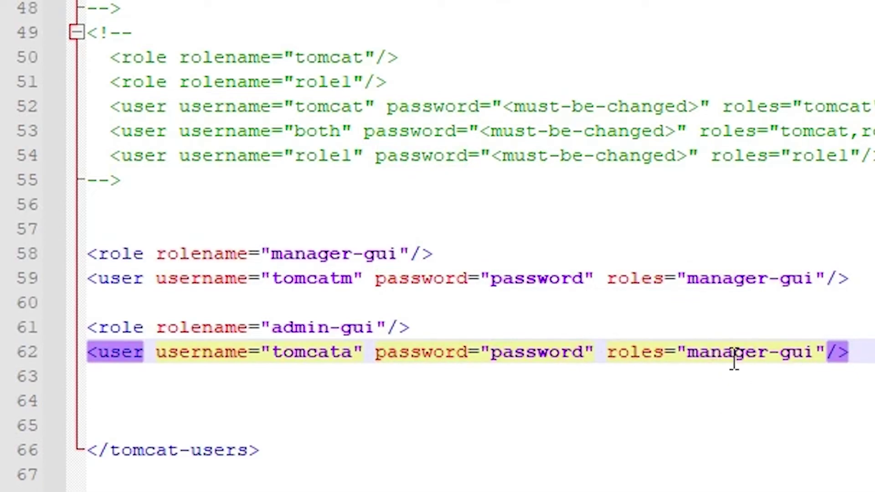
Replace the second user's manager-gui role with admin-gui.
click(709, 353)
key(Left)
key(Left)
key(Left)
double_click(330, 328)
key(ctrl+c)
double_click(688, 353)
key(ctrl+v)
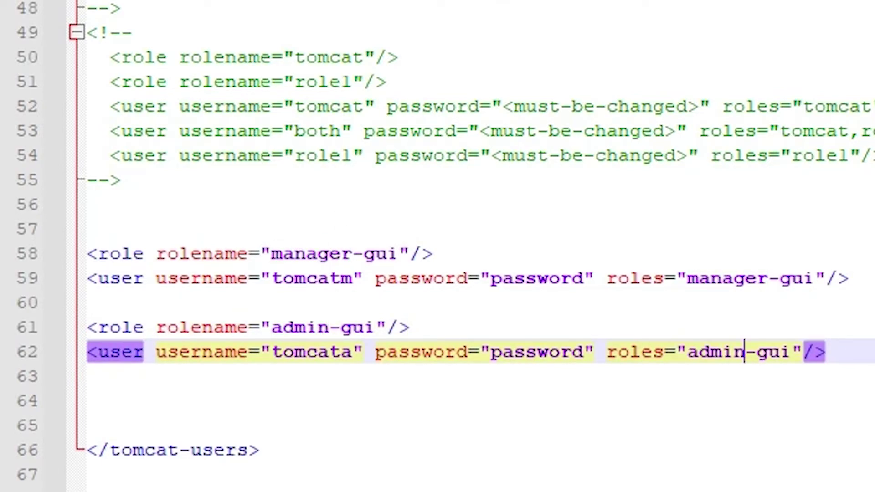
click(283, 443)
click(298, 417)
Save tomcat-users.xml, minimize the conf folder and return to the Command Prompt.
click(9, 14)
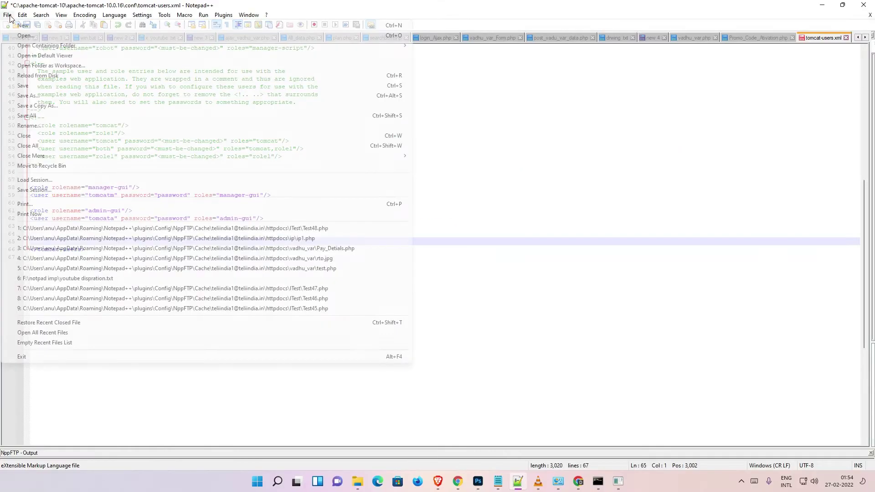
click(70, 172)
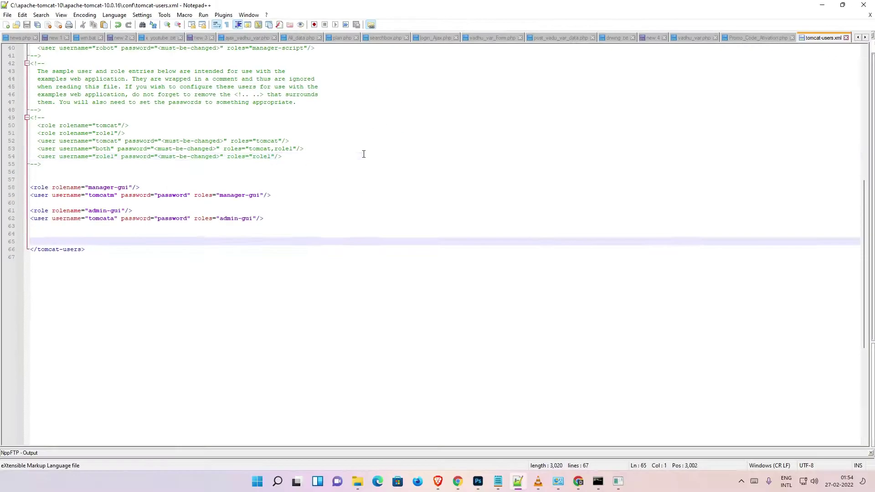
click(363, 154)
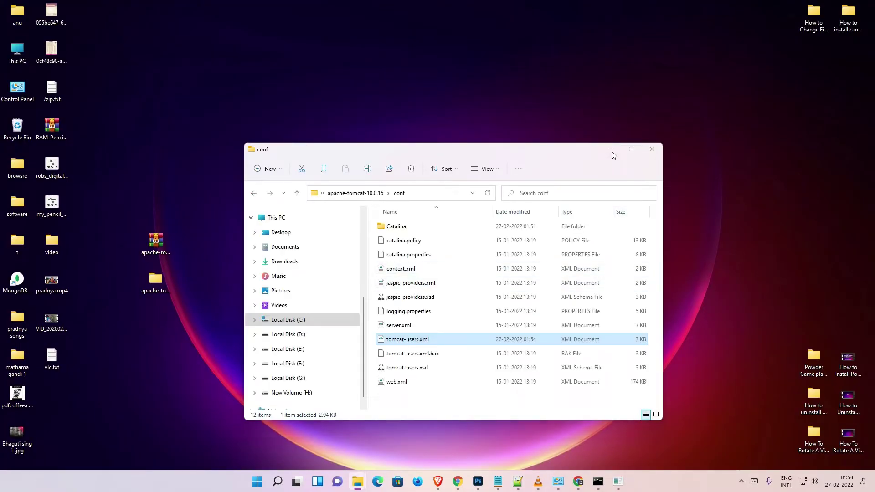
click(612, 150)
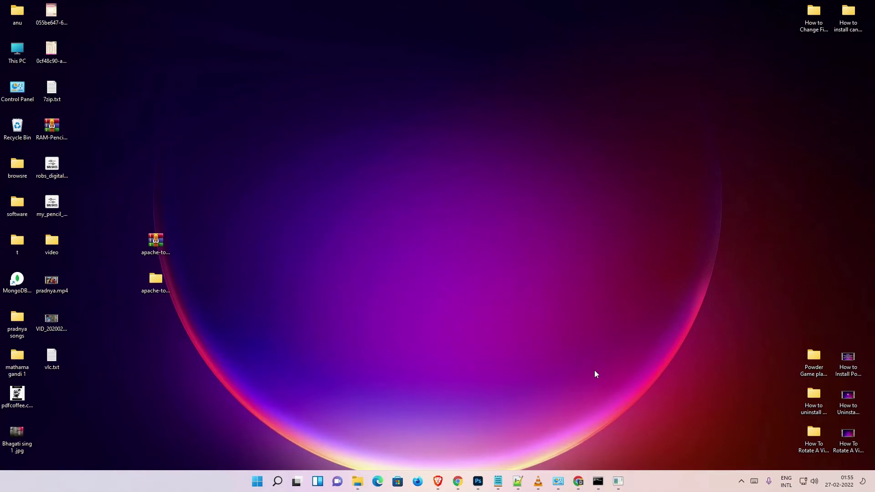
click(599, 477)
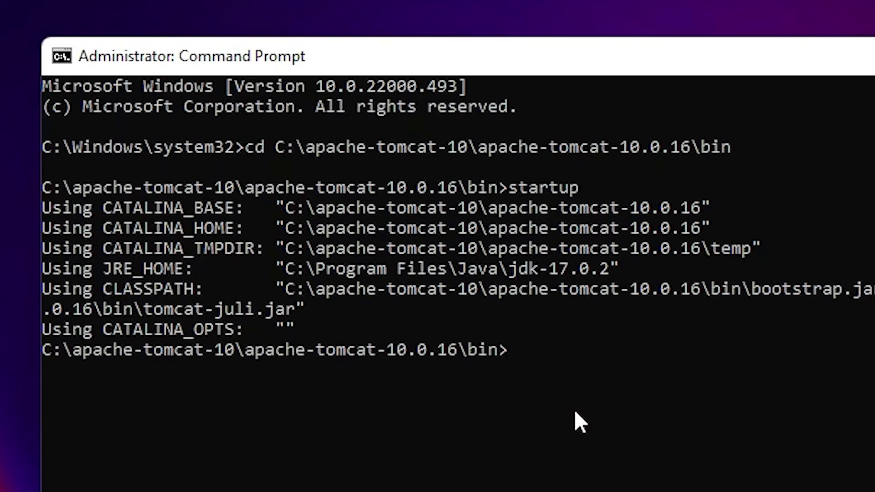
Stop Tomcat with the shutdown command.
click(574, 411)
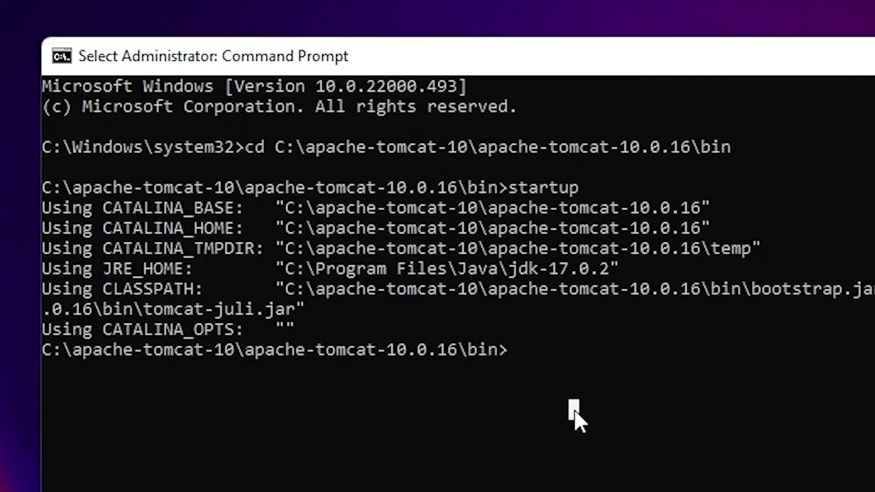
text(shut)
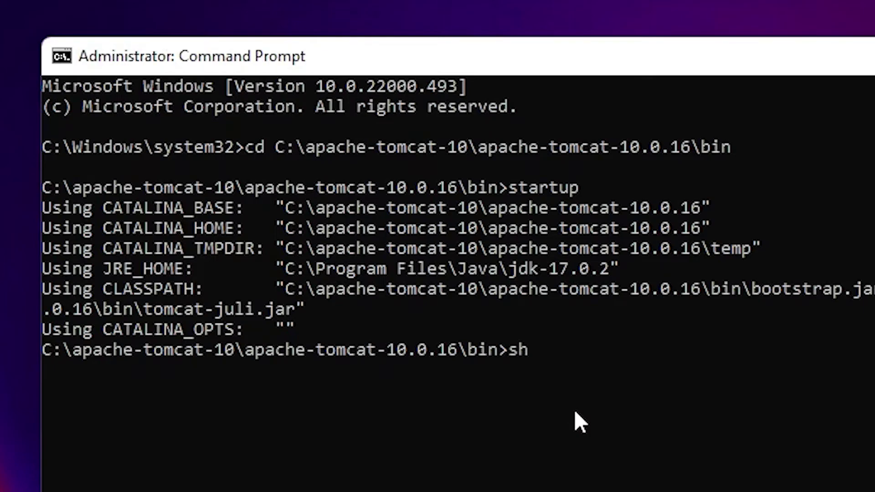
text(down)
key(Return)
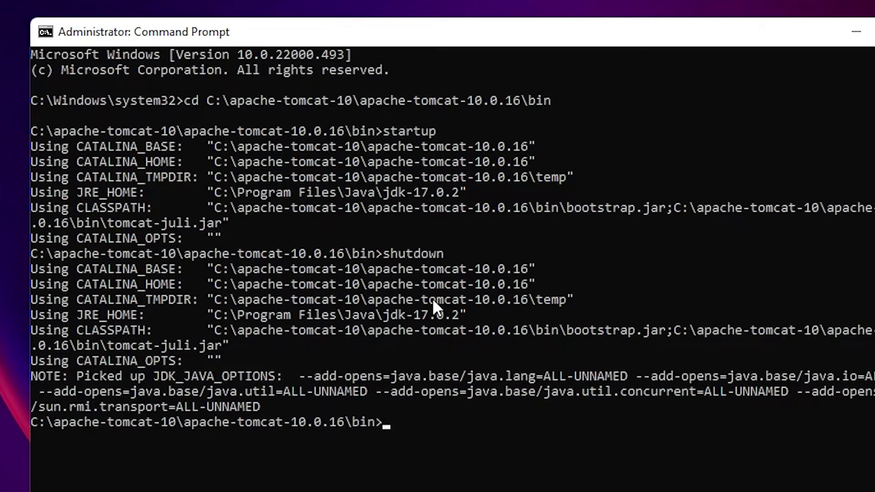
Restart Tomcat with startup after a misspelled attempt, then return to the browser.
text(s)
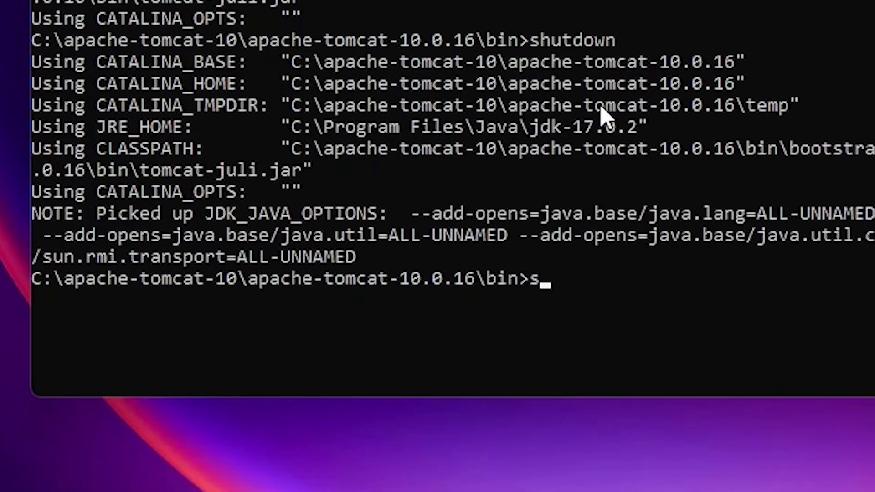
text(hartup)
key(Return)
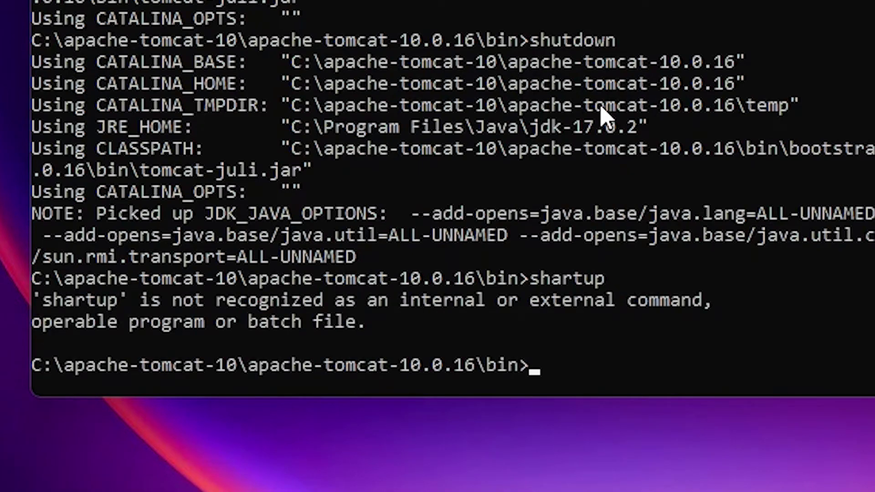
text(s)
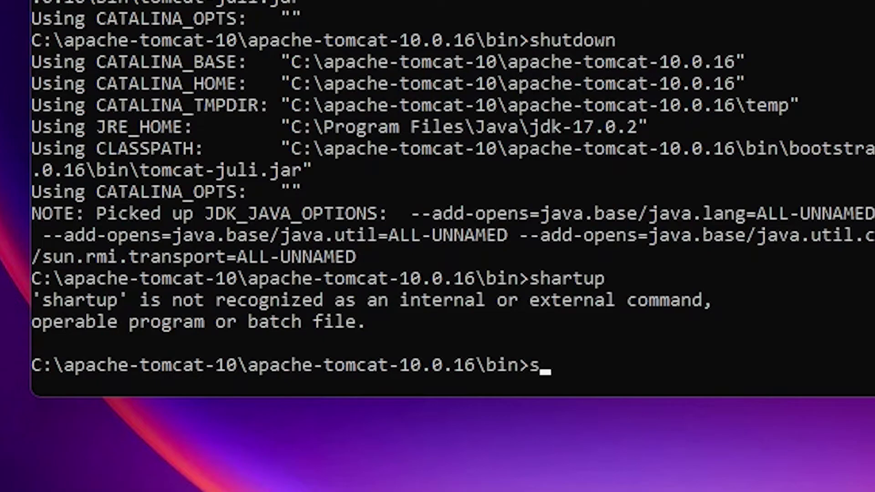
text(tarty)
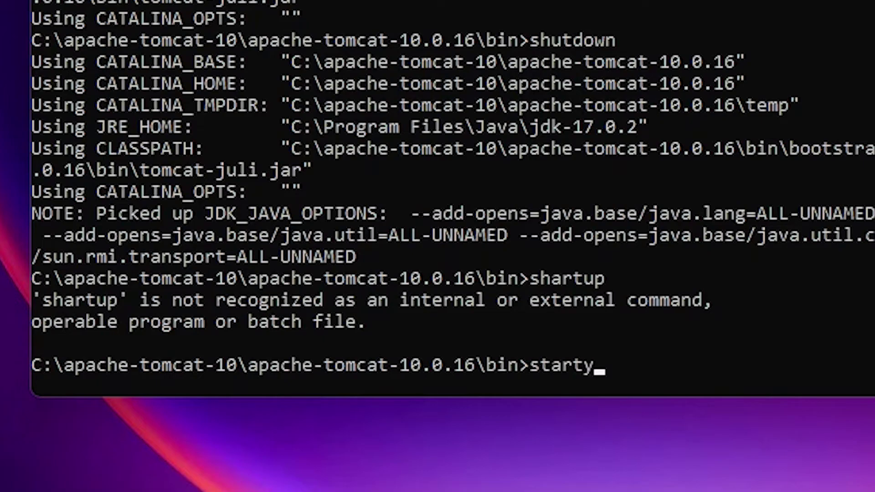
key(BackSpace)
text(up)
key(Return)
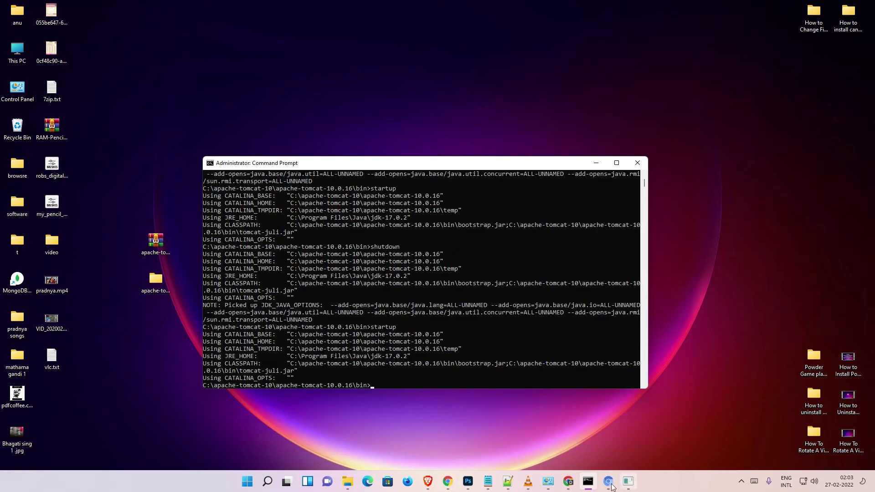
click(609, 482)
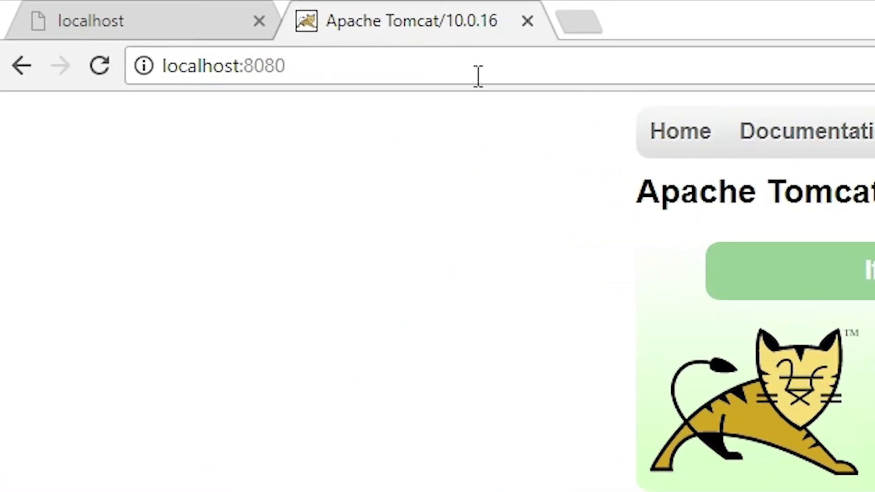
Open the Manager App login on localhost:8080 and enter username tomcatm.
click(142, 17)
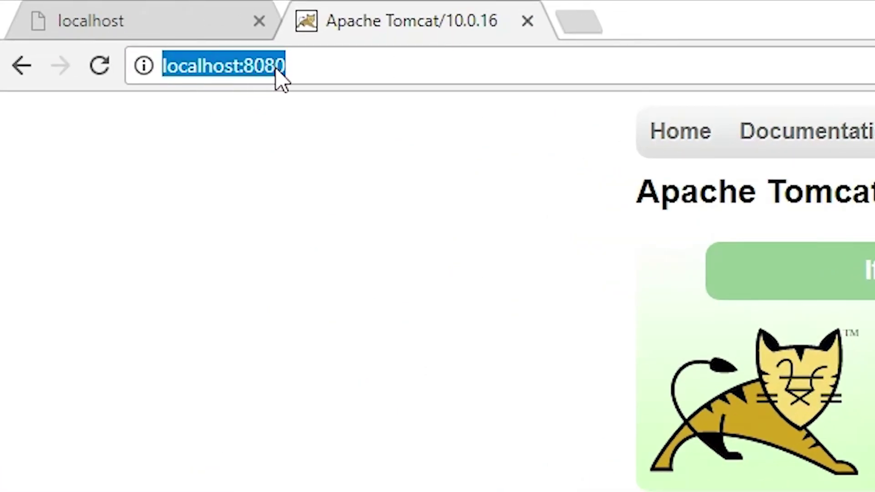
click(314, 70)
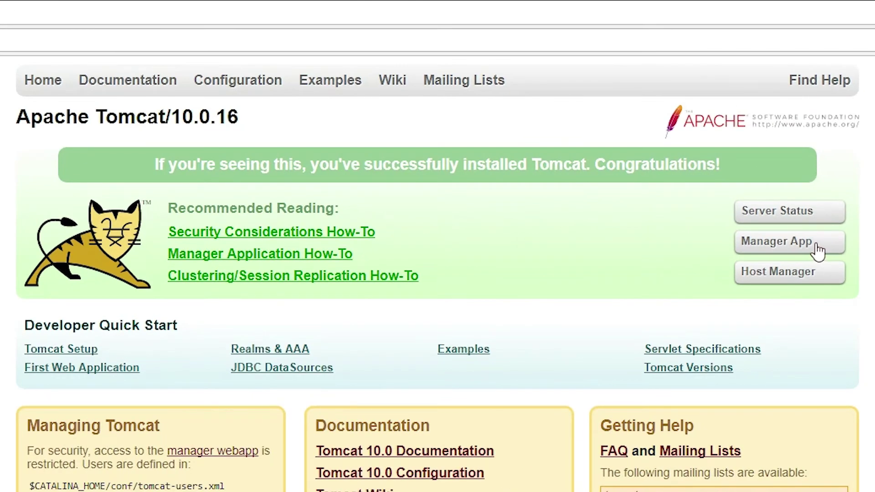
click(818, 251)
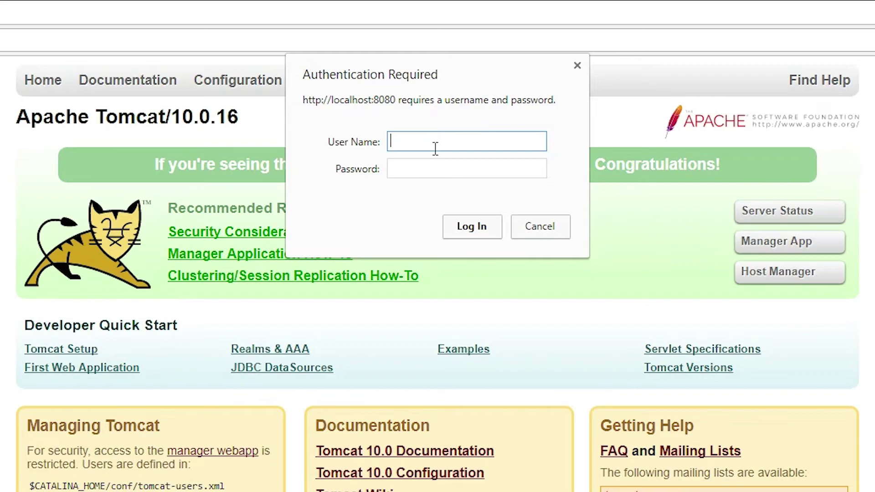
text(tomcatm)
Paste the manager user's password from tomcat-users.xml, log in, and decline saving it.
click(437, 171)
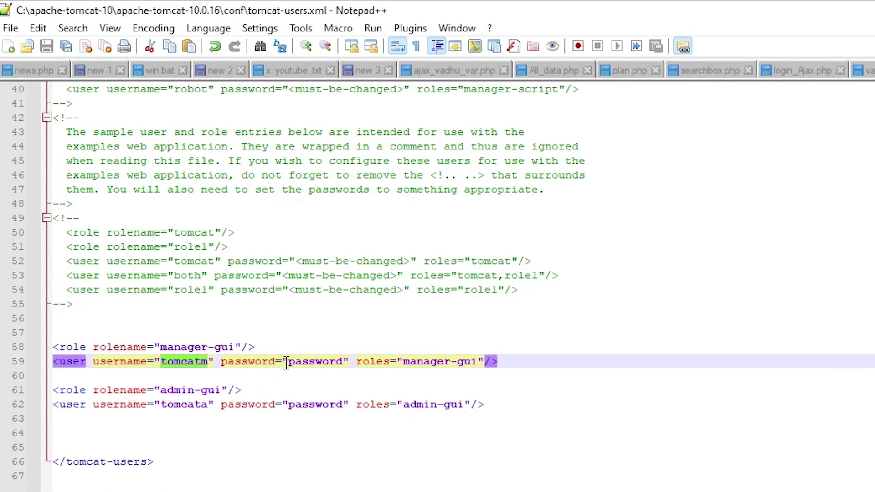
triple_click(313, 363)
double_click(312, 363)
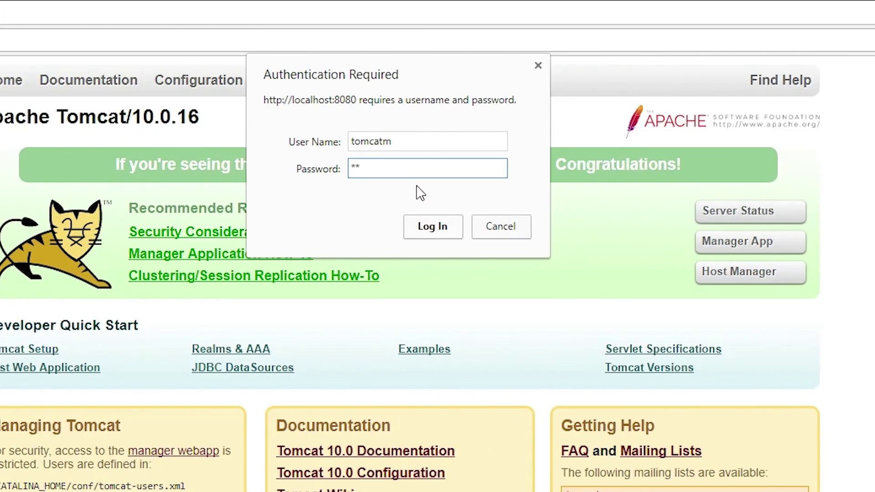
key(ctrl+a)
key(ctrl+v)
click(431, 227)
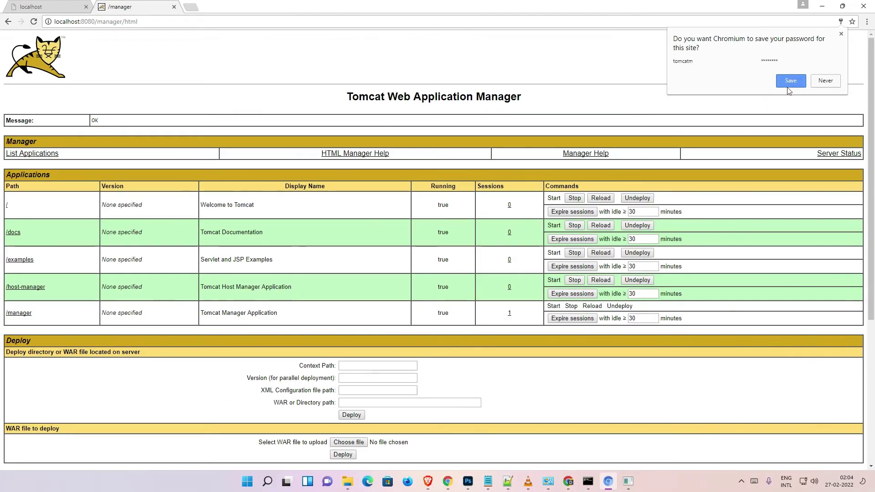
click(825, 81)
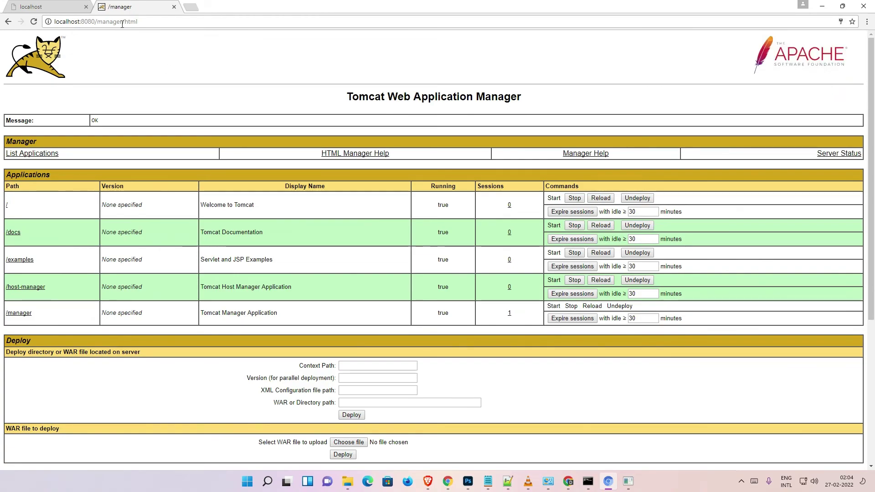
scroll(331, 247, down, 5)
Go back, open the Host Manager login and enter the admin user's password.
click(8, 21)
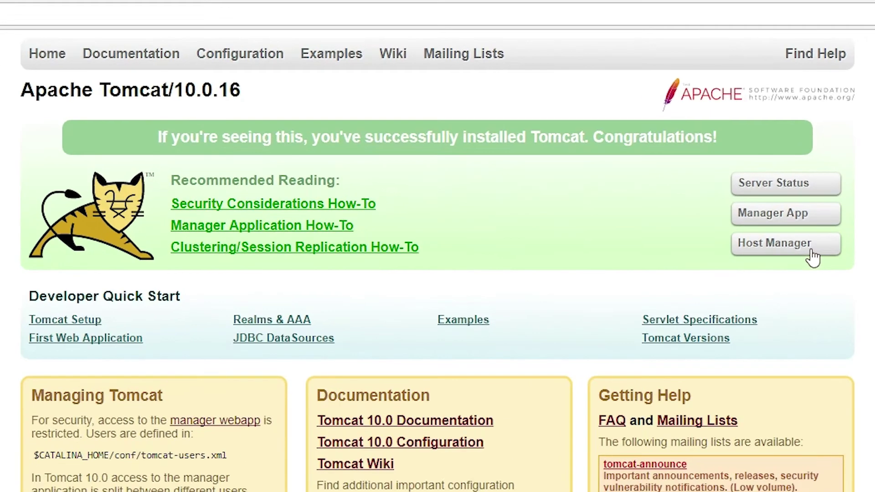
click(807, 249)
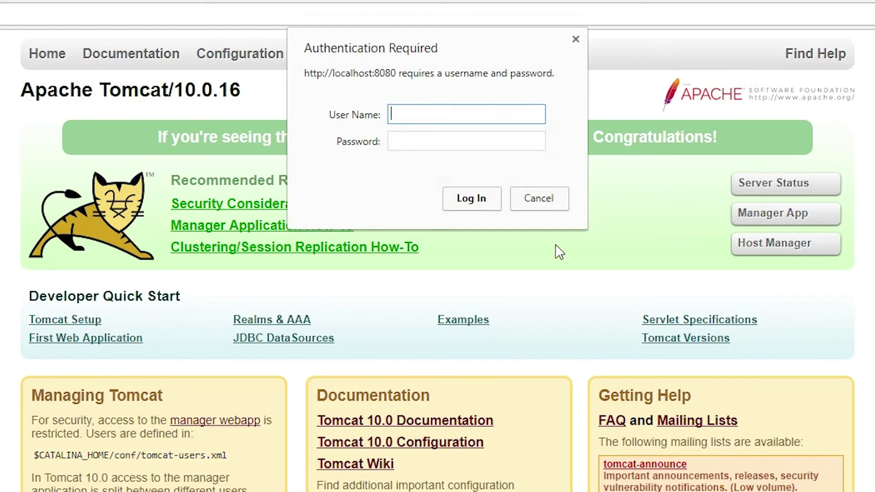
click(442, 141)
text(********)
Paste the admin-gui username from tomcat-users.xml, log in, and decline saving the password.
click(437, 117)
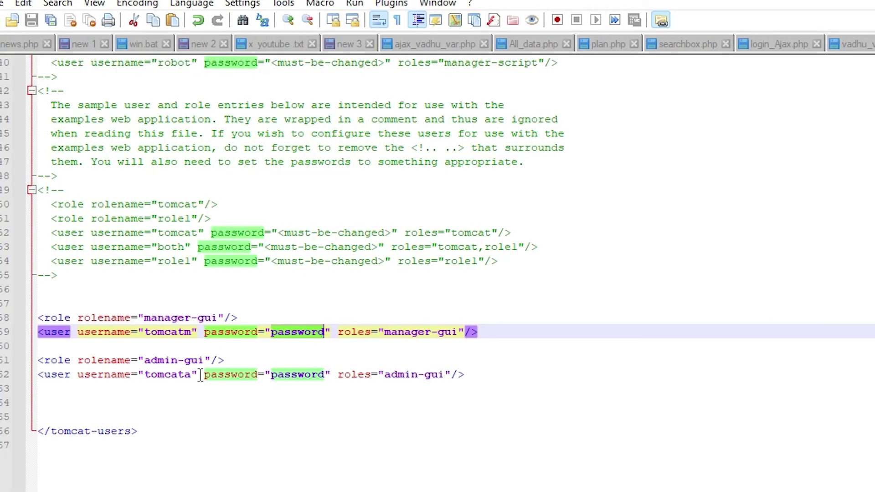
double_click(175, 374)
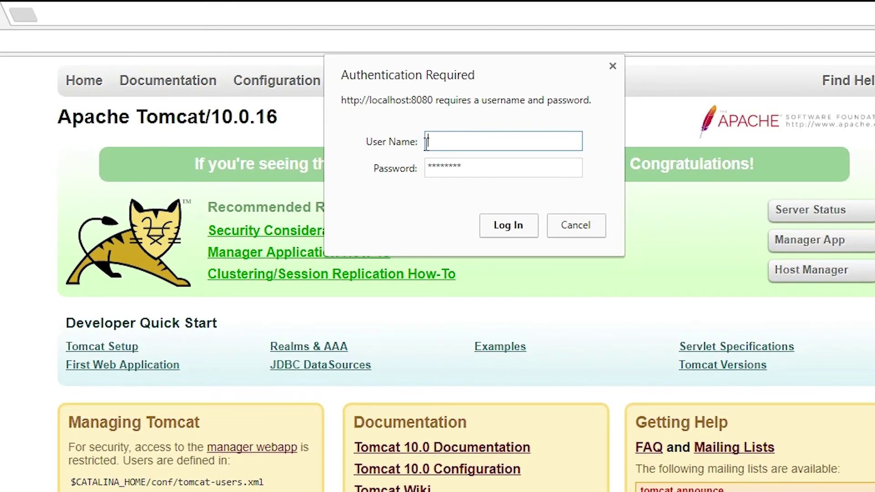
text(tomcata)
click(505, 227)
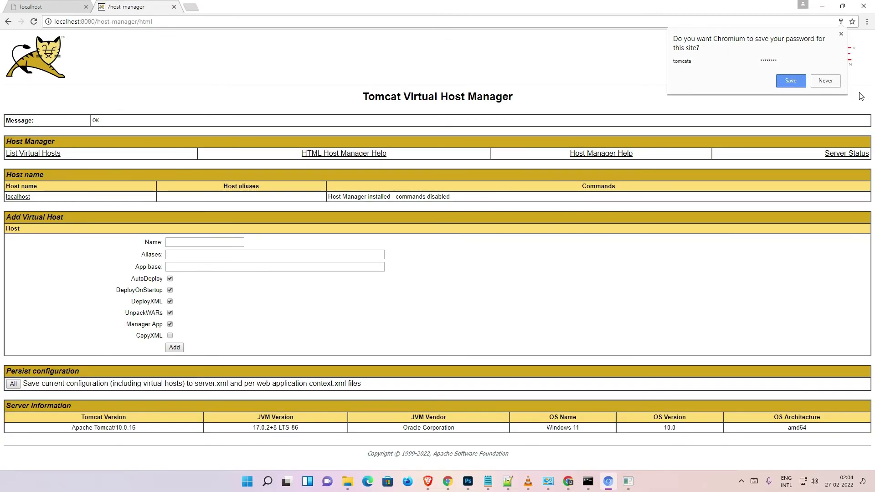
click(753, 128)
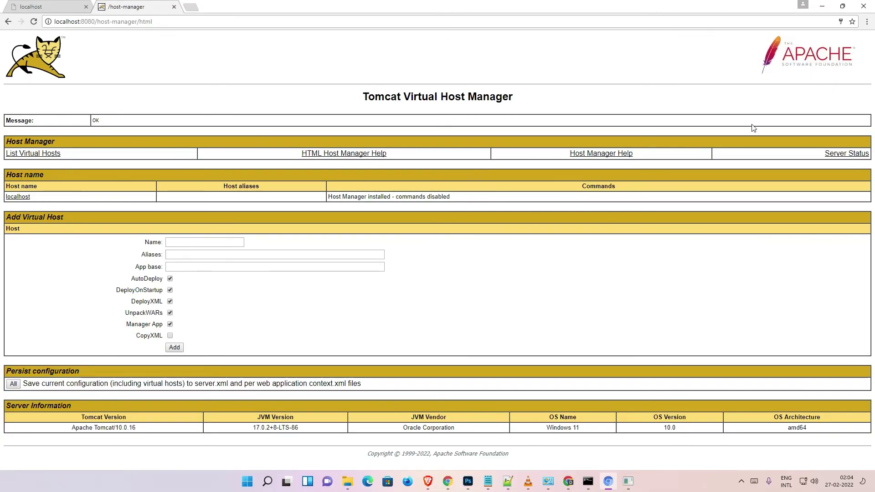